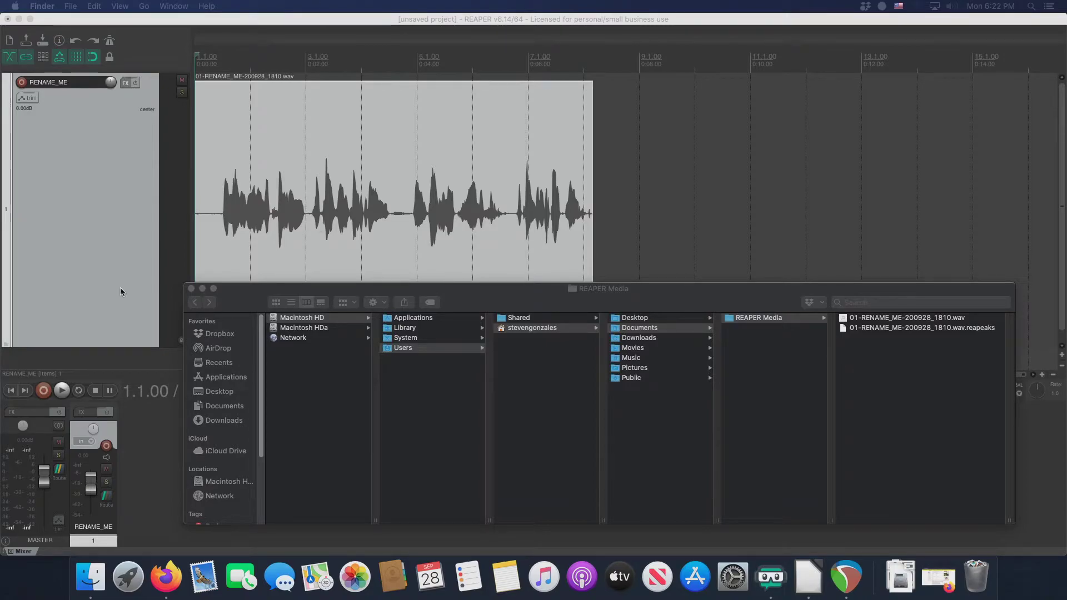
- Return to the REAPER window showing the 01-RENAME_ME-200928_1810.wav clip
{"action": "left_click", "coordinate": [58, 178]}
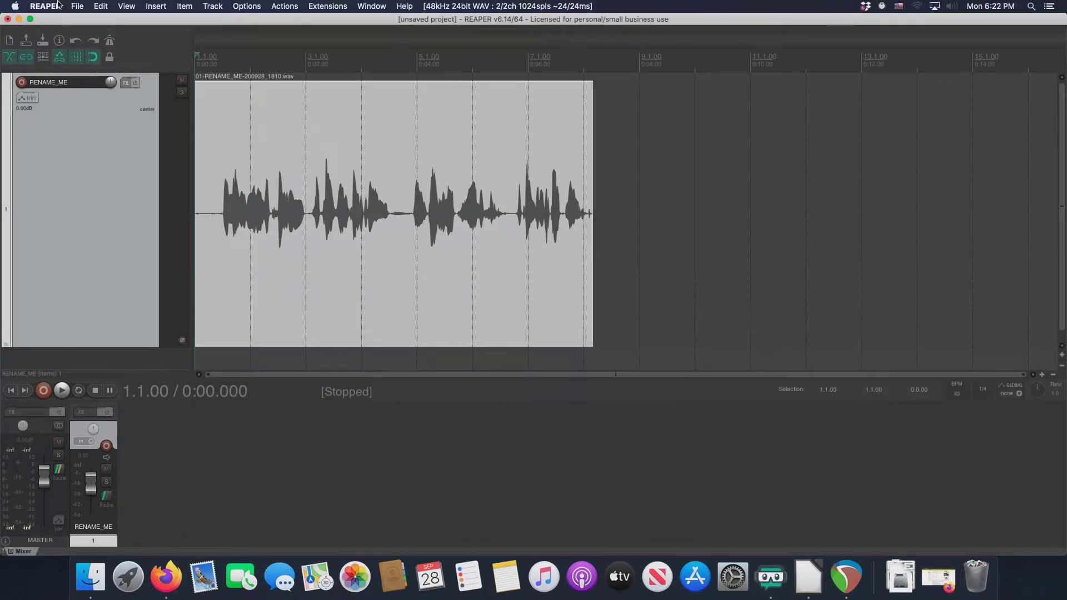
- Start a Save As for the project and replace Untitled with the name Test123
{"action": "left_click", "coordinate": [75, 7]}
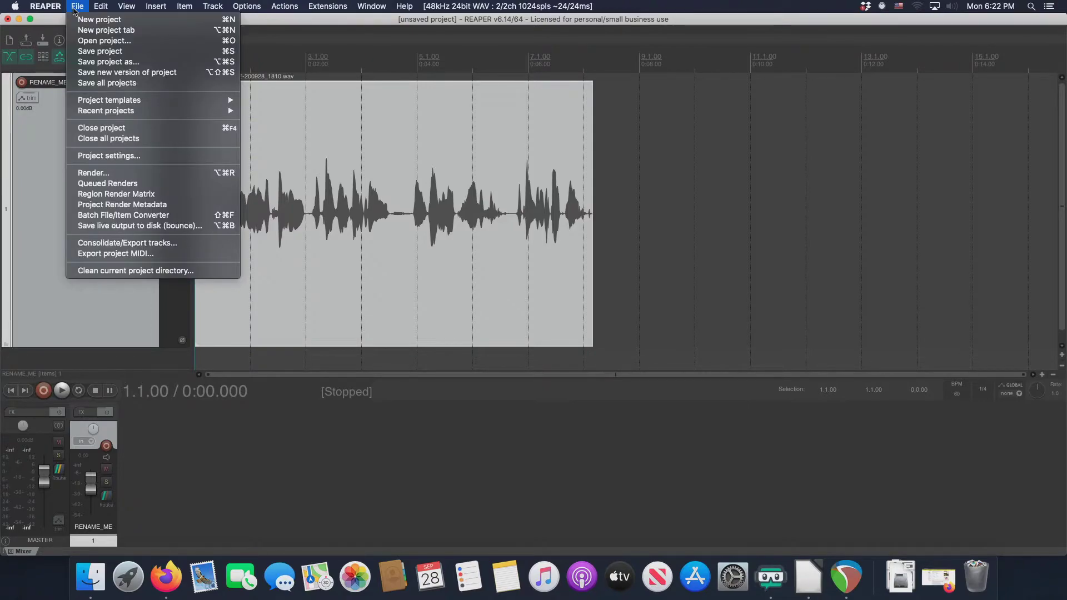
{"action": "left_click", "coordinate": [109, 62]}
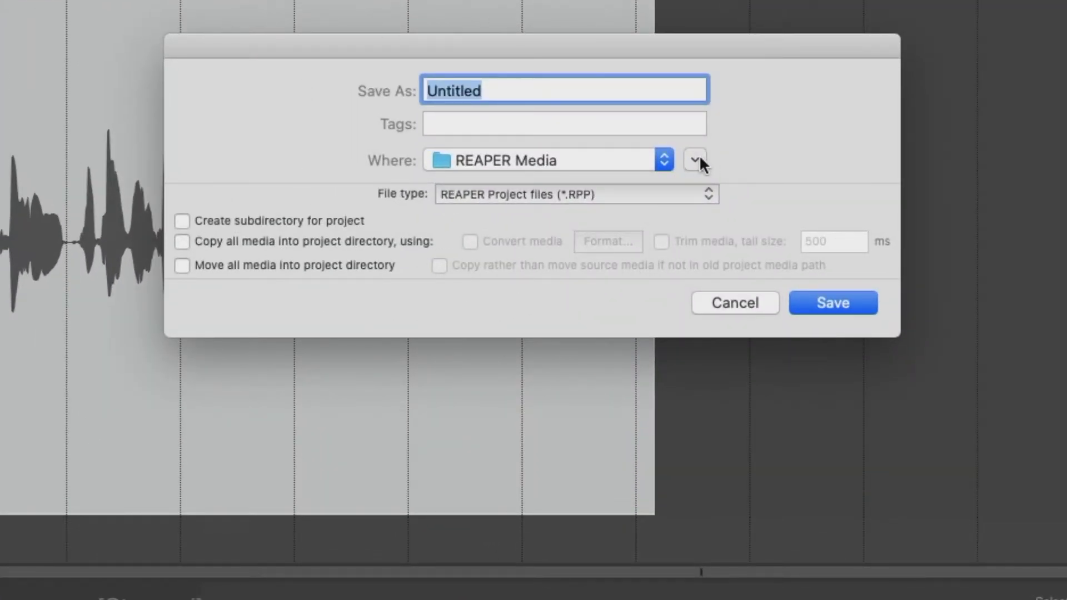
{"action": "left_click", "coordinate": [695, 160]}
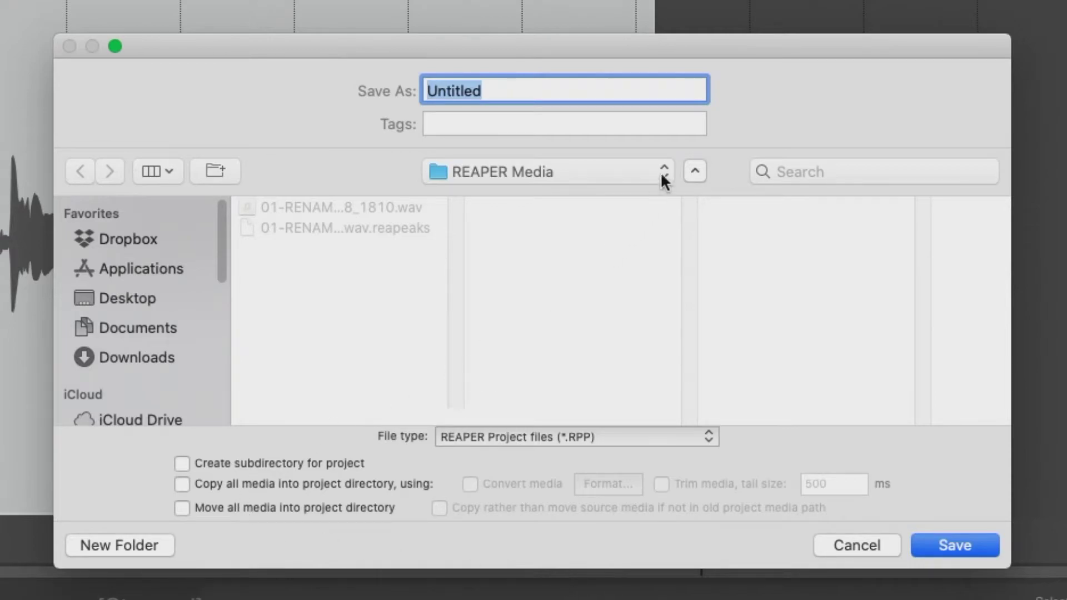
{"action": "left_click", "coordinate": [694, 171]}
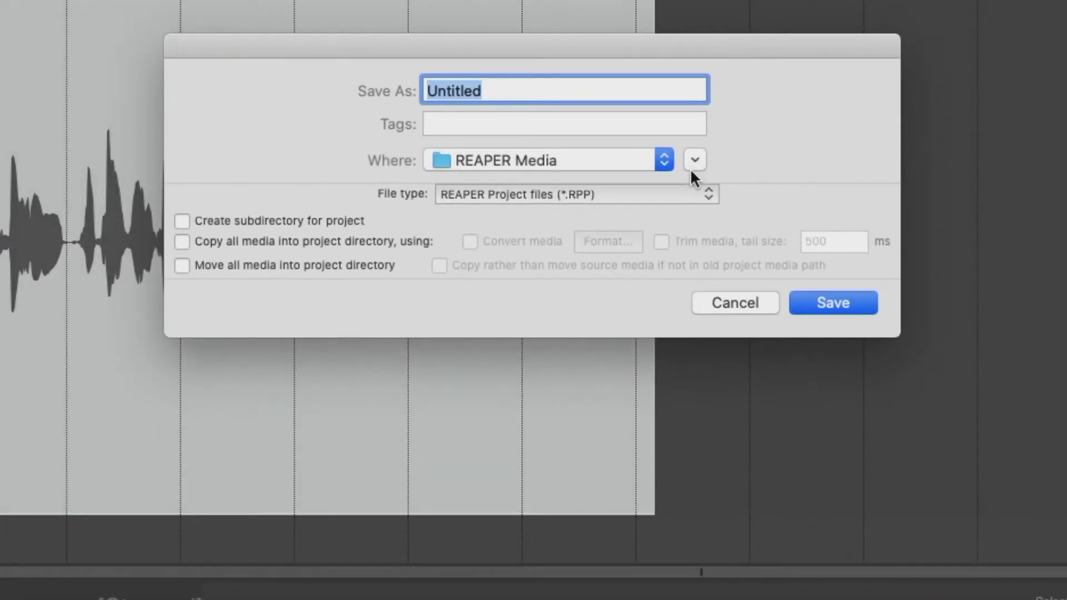
{"action": "left_click", "coordinate": [489, 91]}
{"action": "double_click", "coordinate": [483, 89]}
{"action": "type", "text": "Test123"}
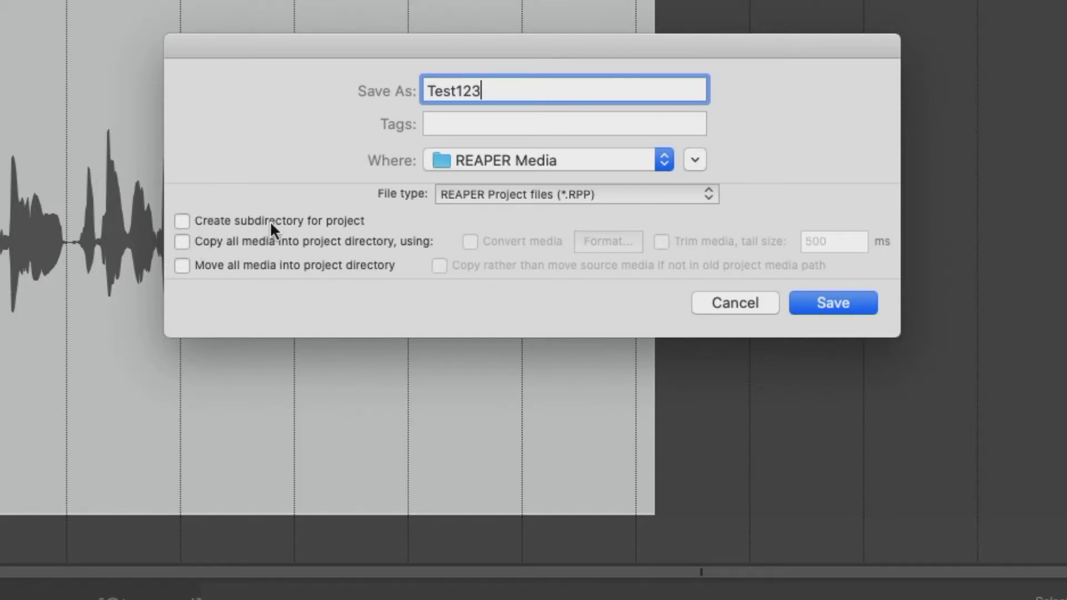
- Tick 'Create subdirectory for project' and 'Move all media into project directory' in the save dialog
{"action": "left_click", "coordinate": [182, 221]}
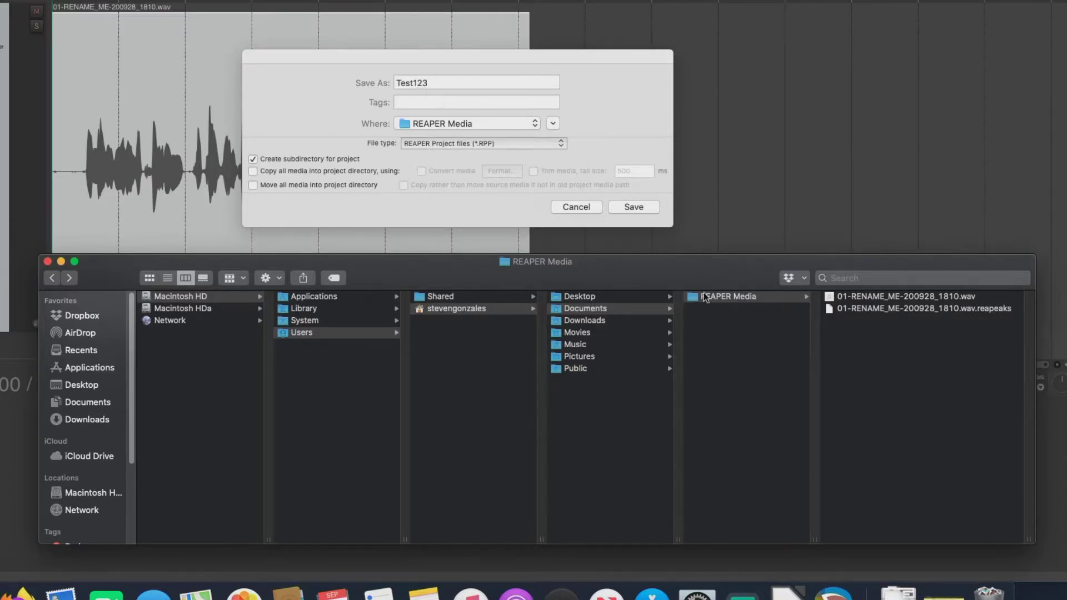
{"action": "left_click", "coordinate": [880, 300]}
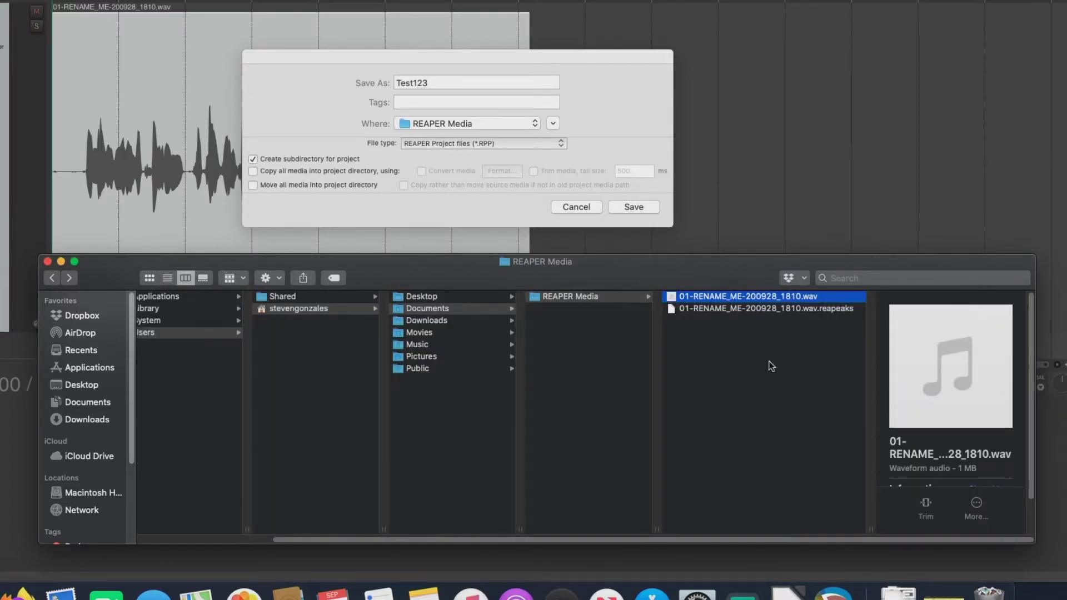
{"action": "left_click", "coordinate": [698, 360]}
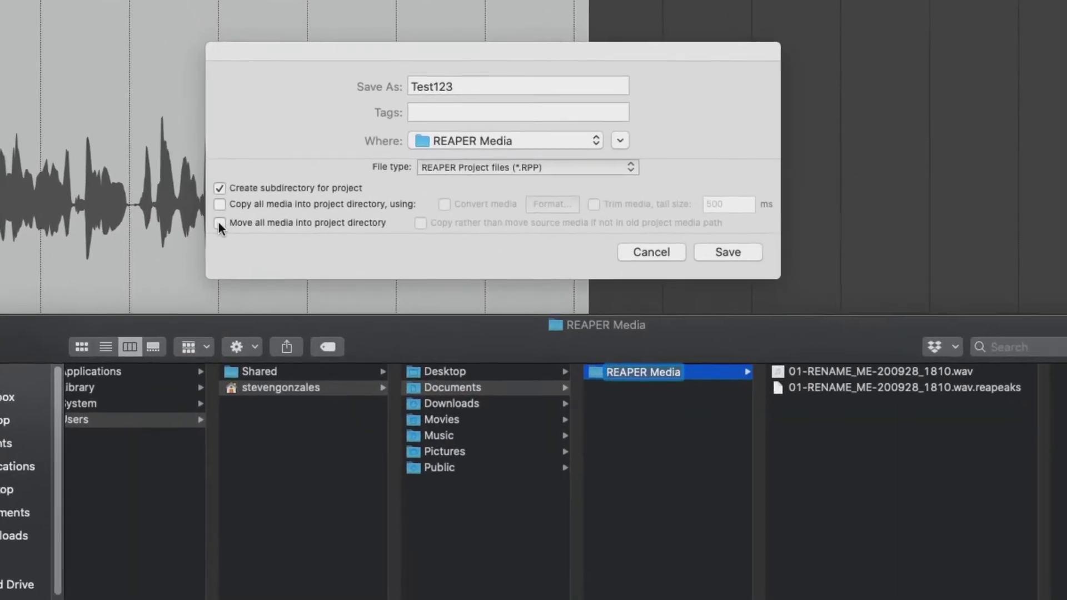
{"action": "left_click", "coordinate": [253, 185]}
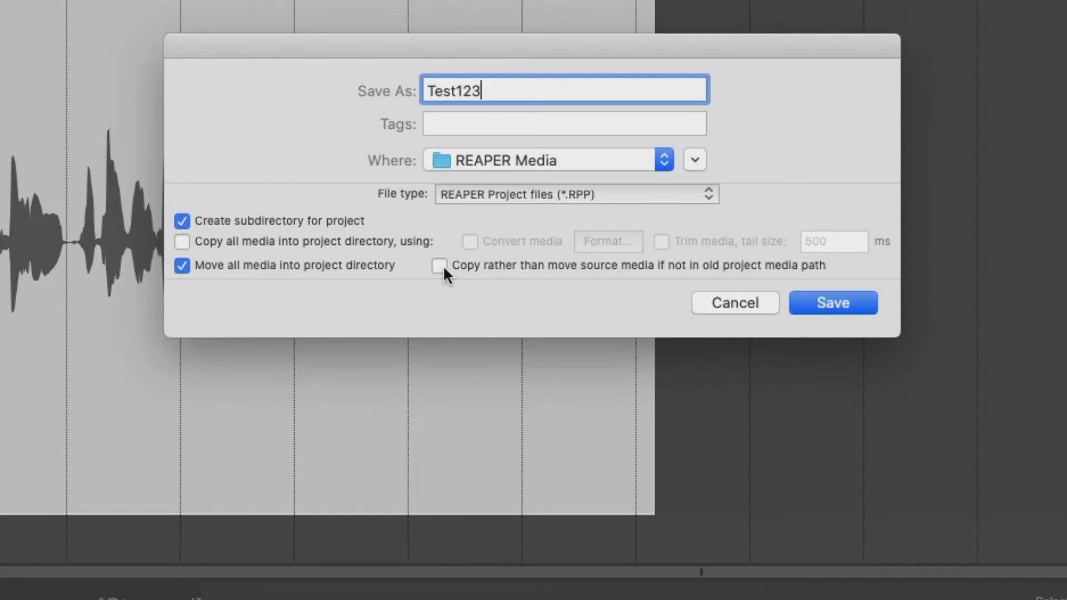
- Leave media moved rather than copied and save the project as Test123
{"action": "left_click", "coordinate": [439, 266]}
{"action": "left_click", "coordinate": [438, 265]}
{"action": "left_click", "coordinate": [837, 302]}
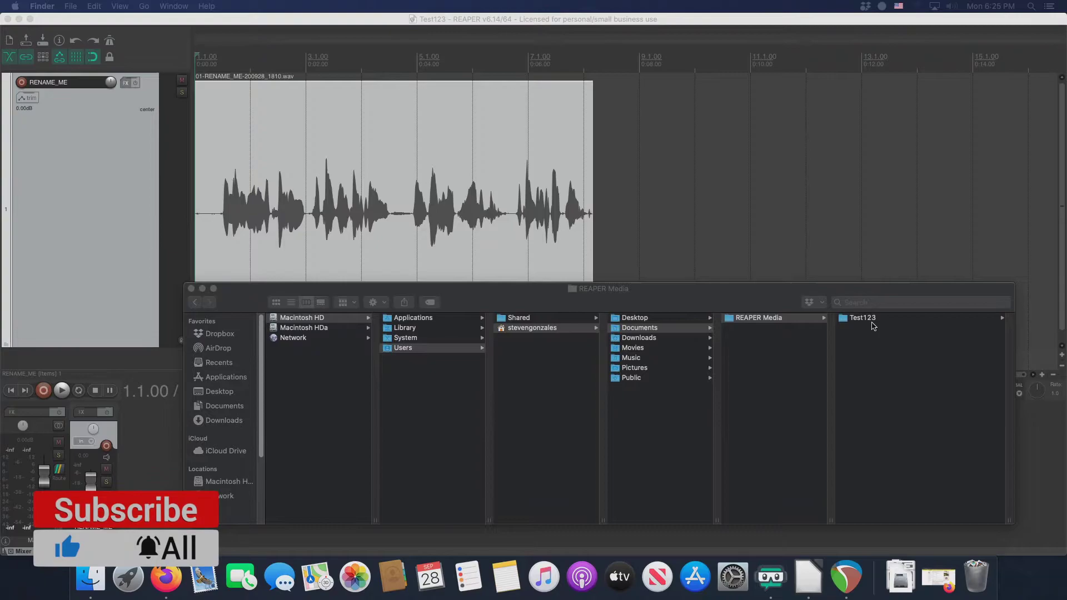
- Verify in Finder that Test123 holds Test123.RPP and raw.audio with the recording, then return to REAPER
{"action": "left_click", "coordinate": [870, 324]}
{"action": "left_click", "coordinate": [863, 318]}
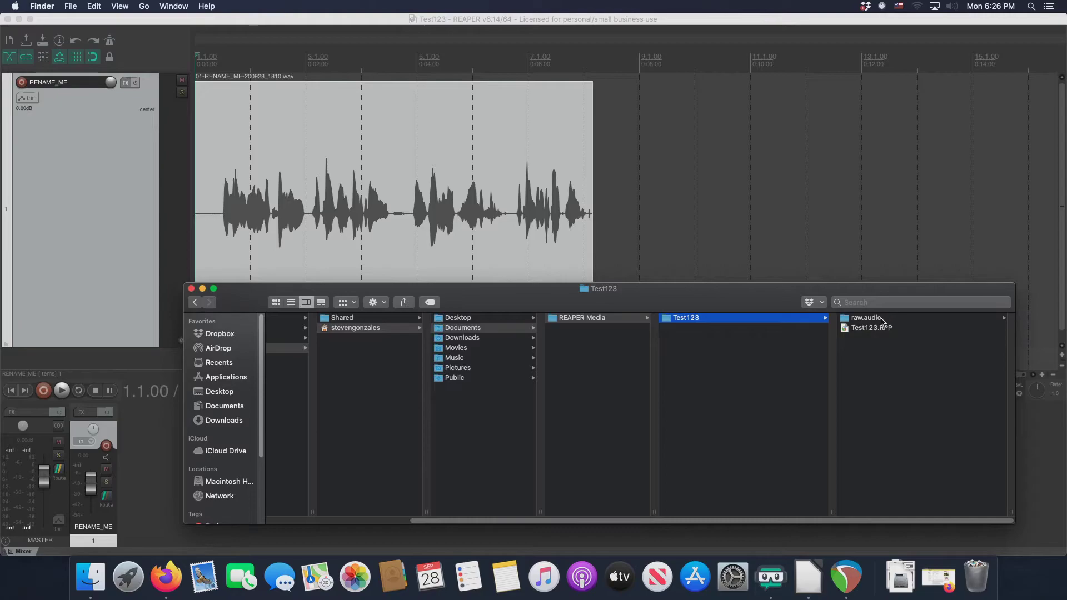
{"action": "left_click", "coordinate": [870, 321]}
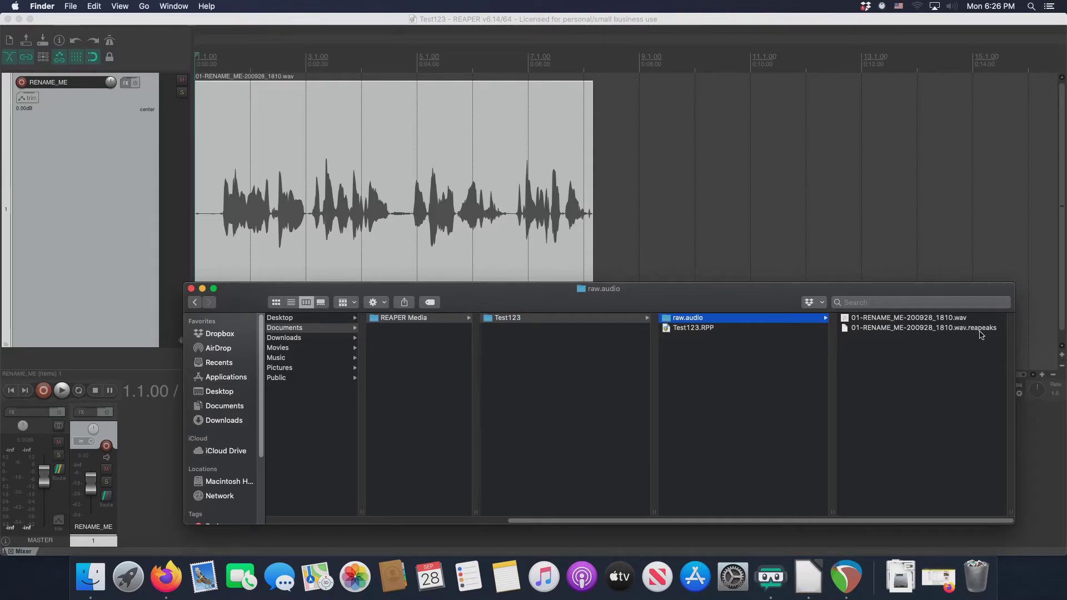
{"action": "left_click", "coordinate": [699, 408]}
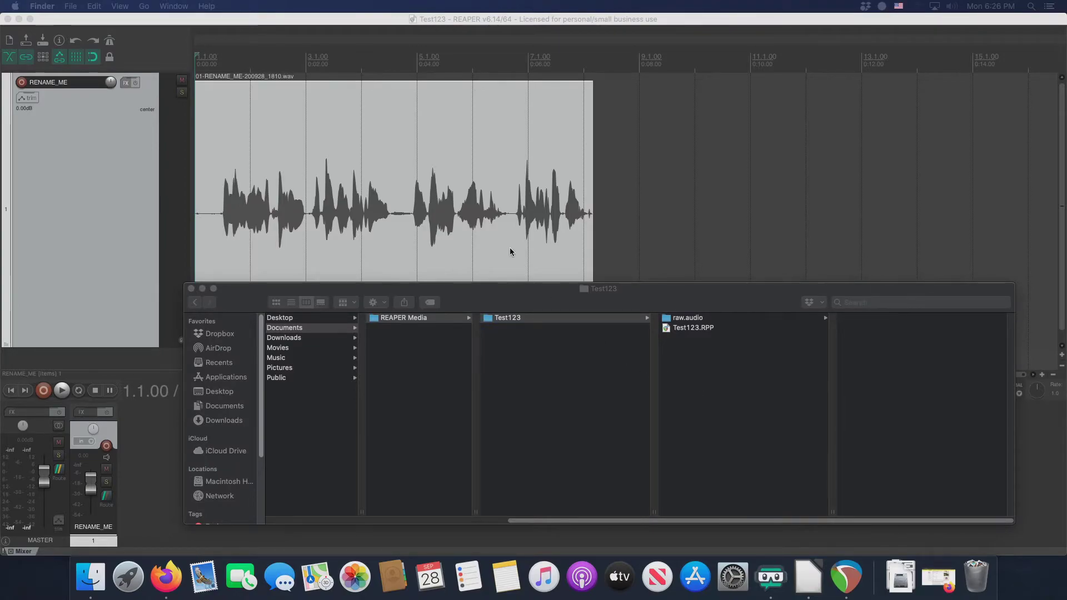
{"action": "left_click", "coordinate": [236, 153]}
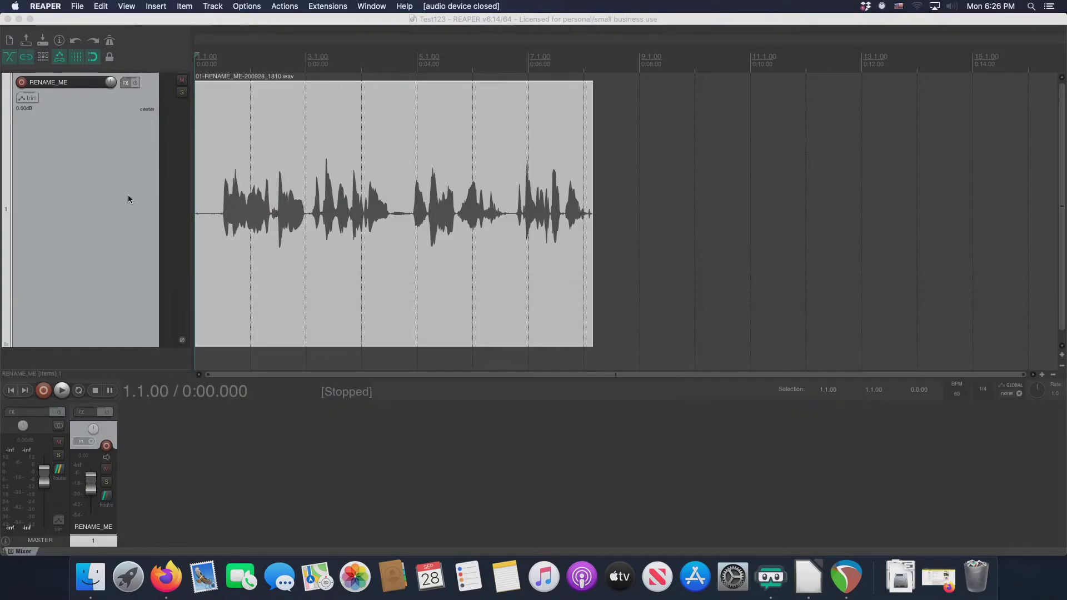
- Set the Default render path under Preferences > General > Paths to 'renders' and apply it
{"action": "left_click", "coordinate": [247, 7]}
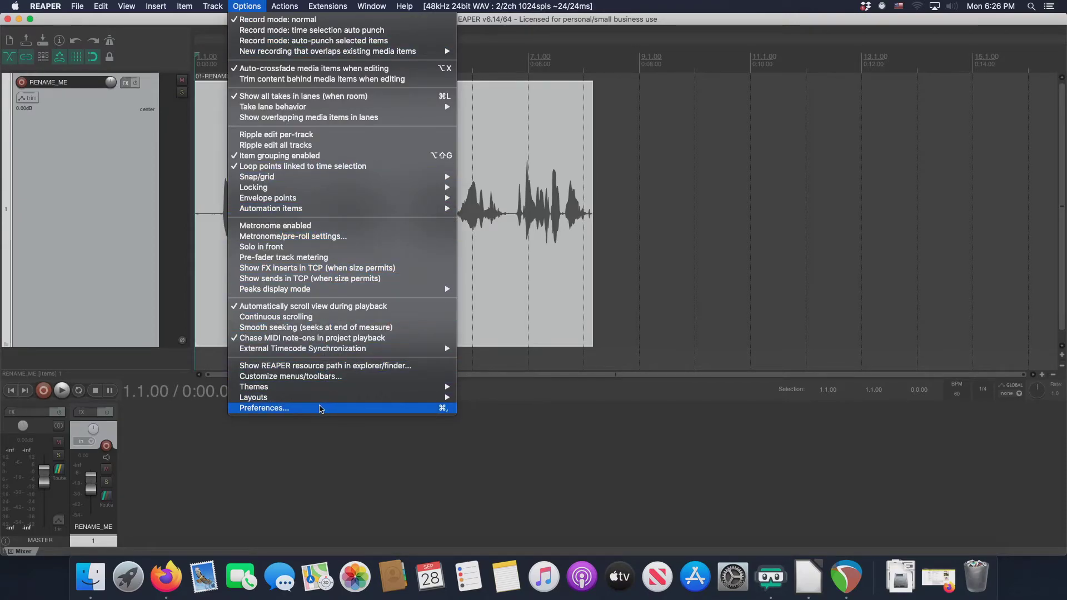
{"action": "left_click", "coordinate": [320, 409]}
{"action": "scroll", "coordinate": [114, 245], "scroll_direction": "up", "scroll_amount": 3}
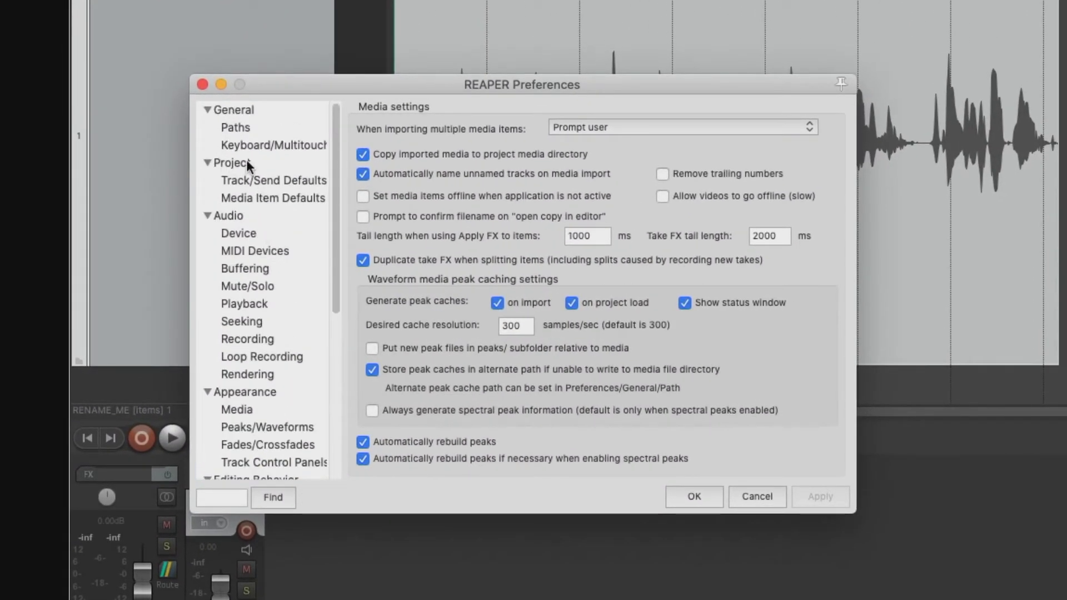
{"action": "left_click", "coordinate": [237, 111]}
{"action": "left_click", "coordinate": [234, 128]}
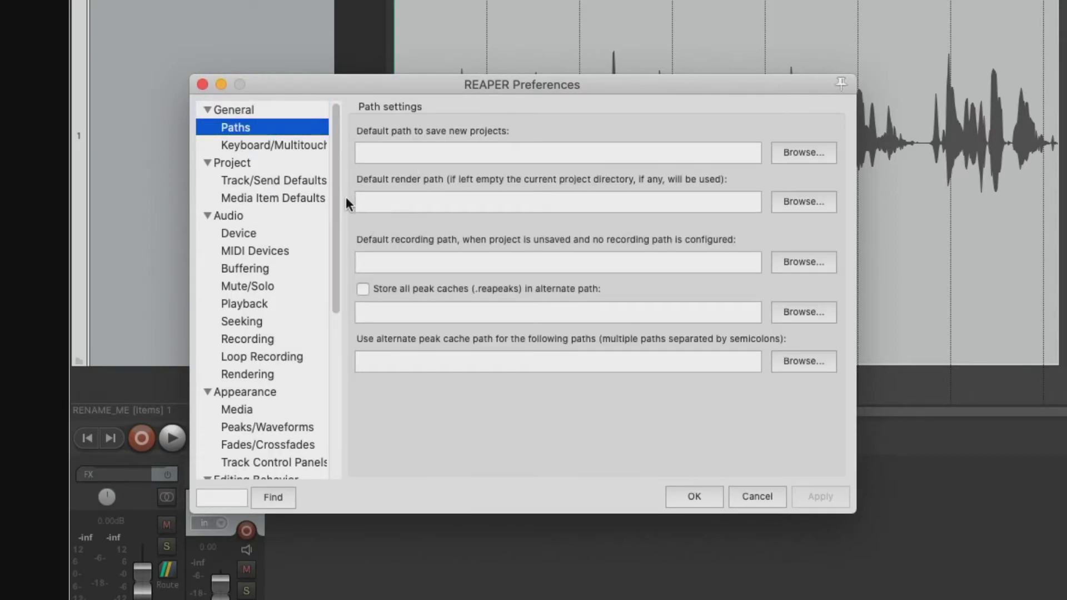
{"action": "left_click", "coordinate": [548, 202]}
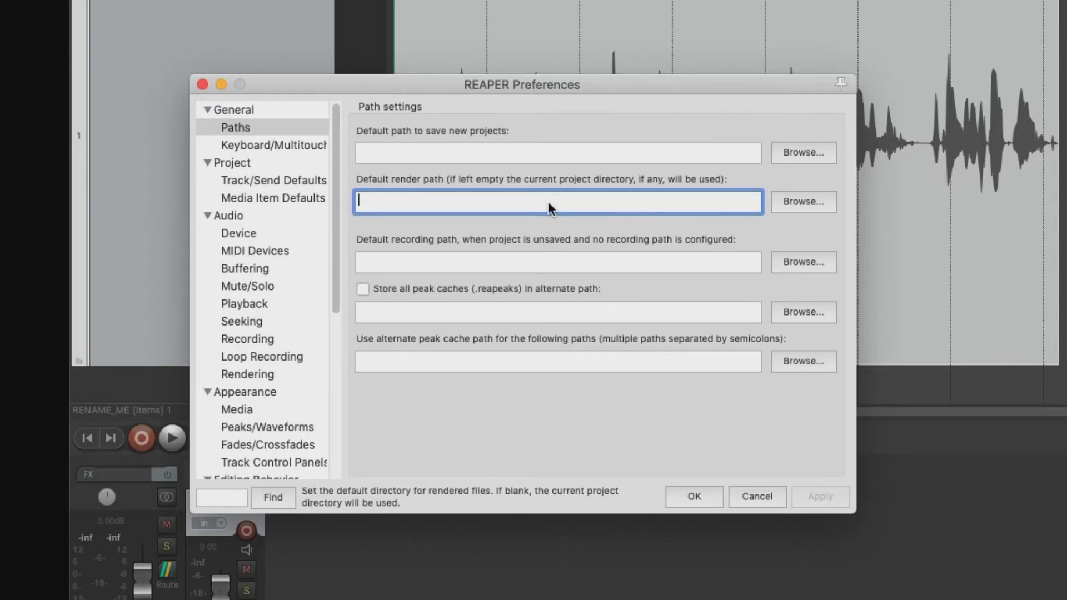
{"action": "type", "text": "/mnt/rend"}
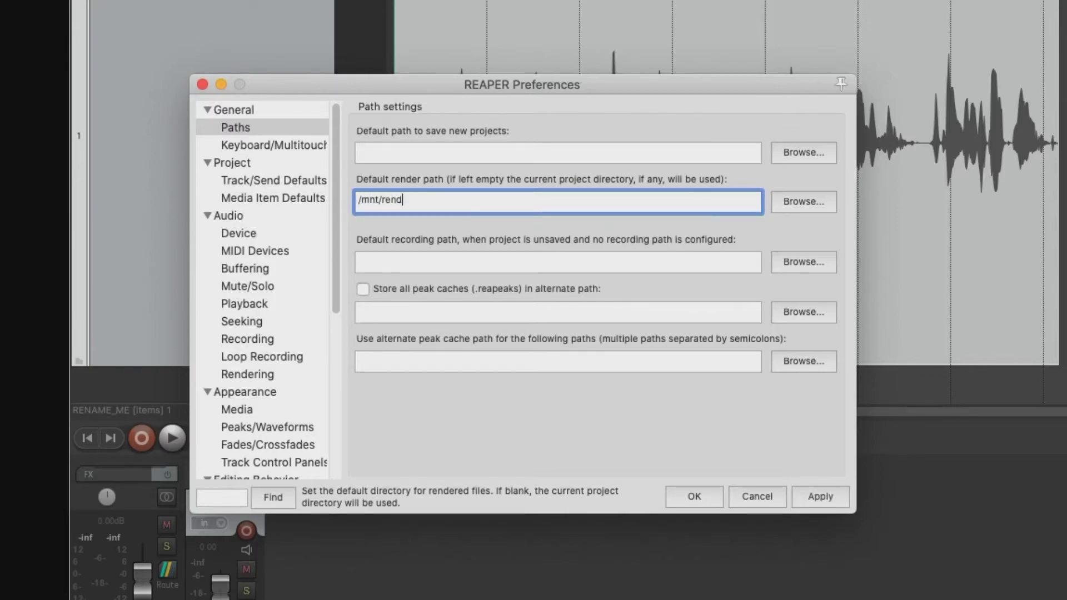
{"action": "type", "text": "ers"}
{"action": "left_click", "coordinate": [409, 199]}
{"action": "key", "text": "BackSpace"}
{"action": "key", "text": "BackSpace"}
{"action": "key", "text": "BackSpace"}
{"action": "key", "text": "BackSpace"}
{"action": "key", "text": "BackSpace"}
{"action": "left_click", "coordinate": [361, 200]}
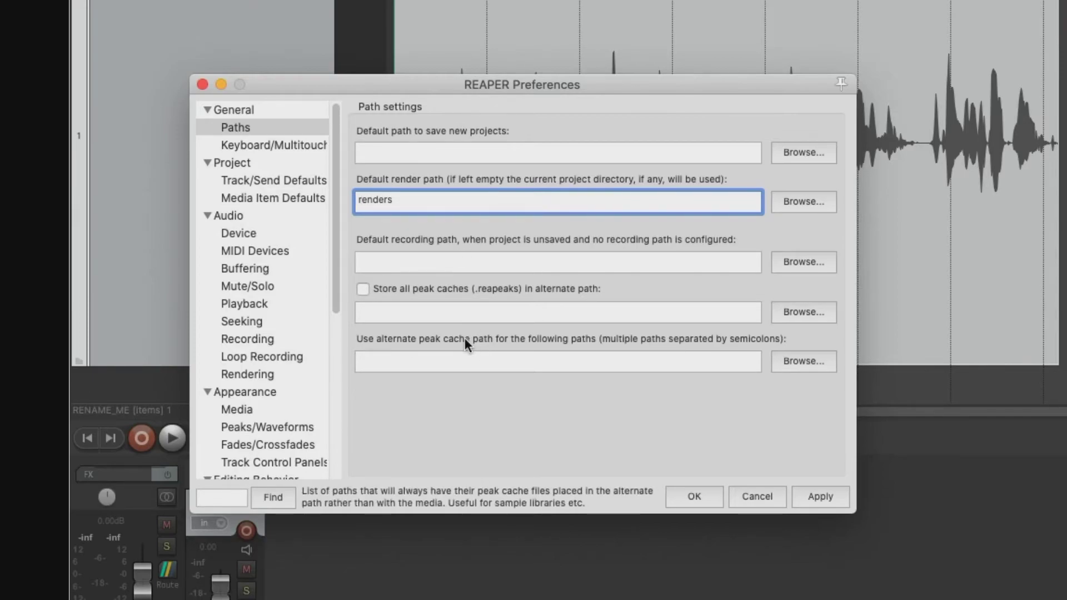
{"action": "left_click", "coordinate": [820, 496]}
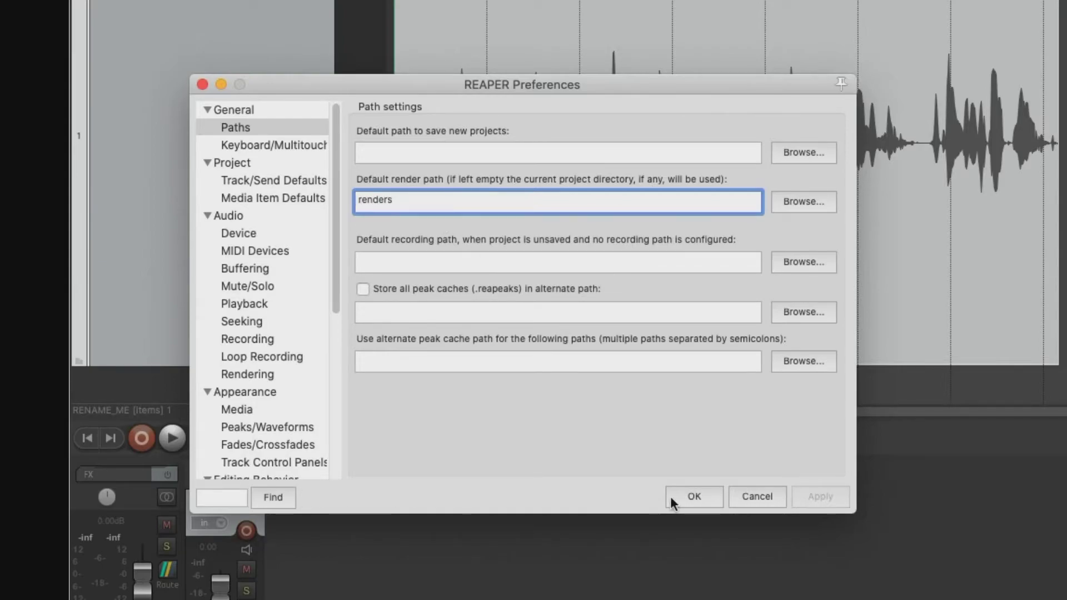
- Confirm Preferences, open Render to File, turn off Tail and clear the Test123 file name
{"action": "left_click", "coordinate": [685, 495]}
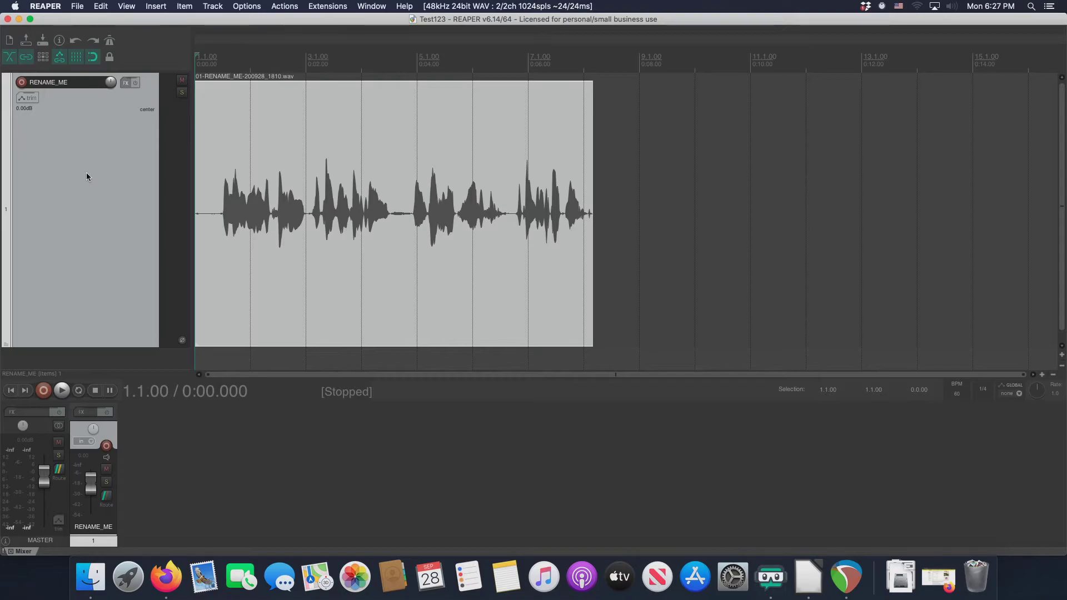
{"action": "left_click", "coordinate": [77, 7]}
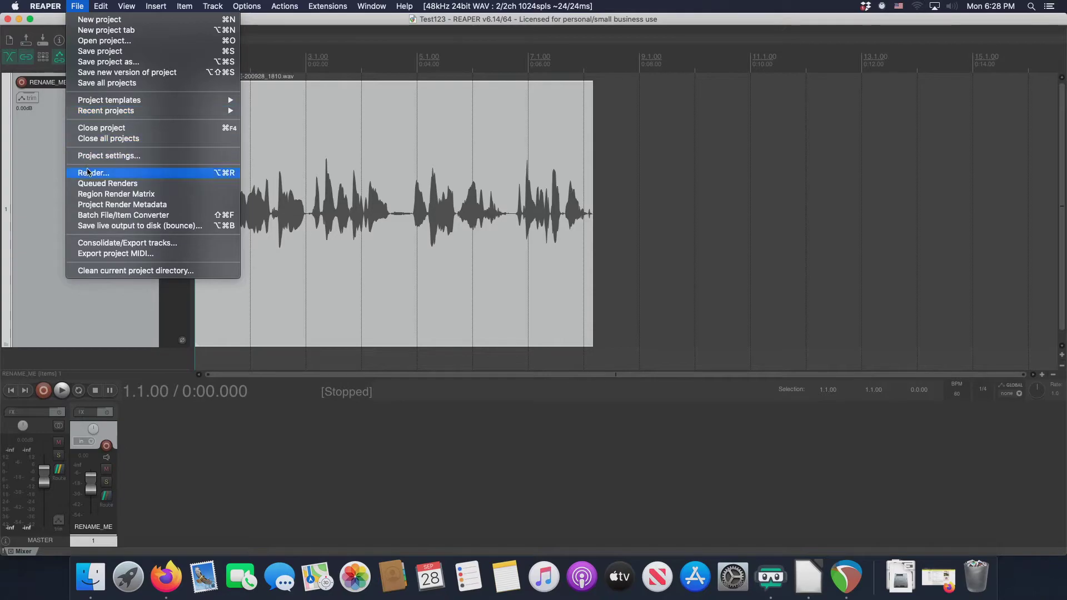
{"action": "left_click", "coordinate": [231, 176]}
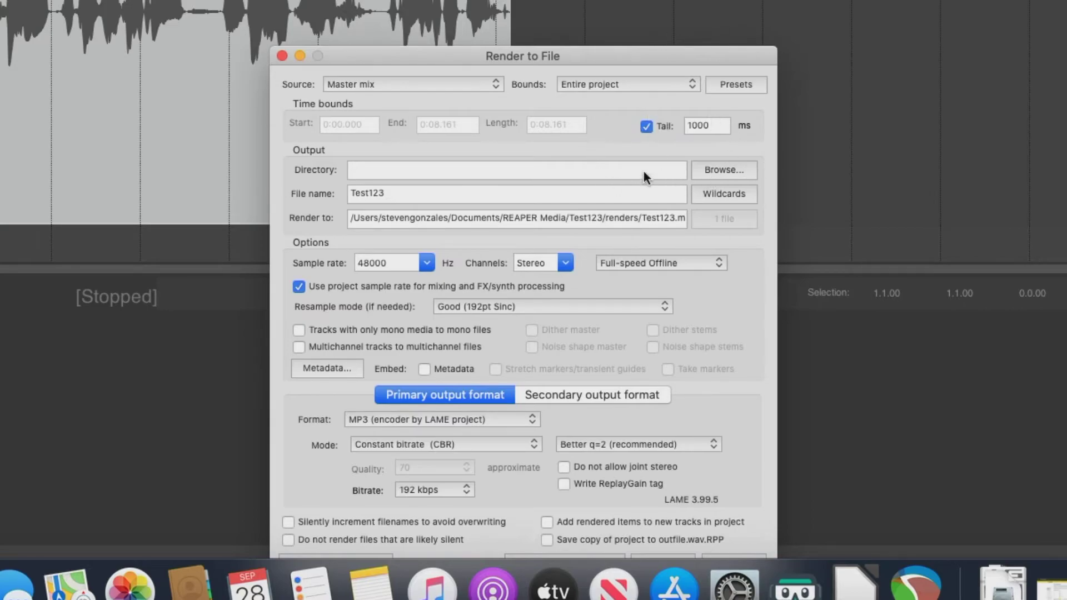
{"action": "left_click", "coordinate": [646, 127]}
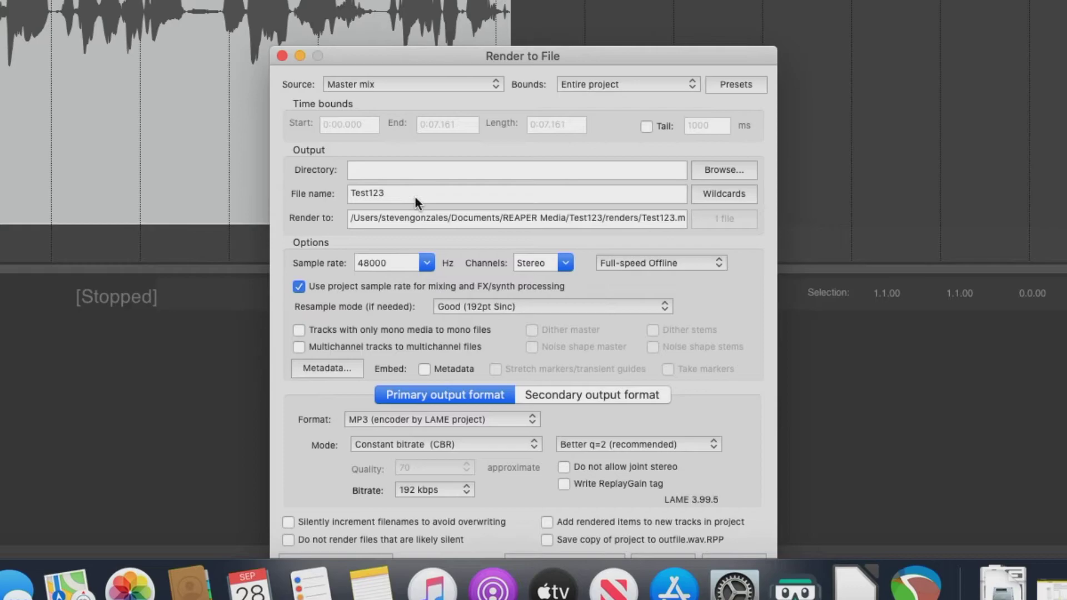
{"action": "double_click", "coordinate": [399, 189]}
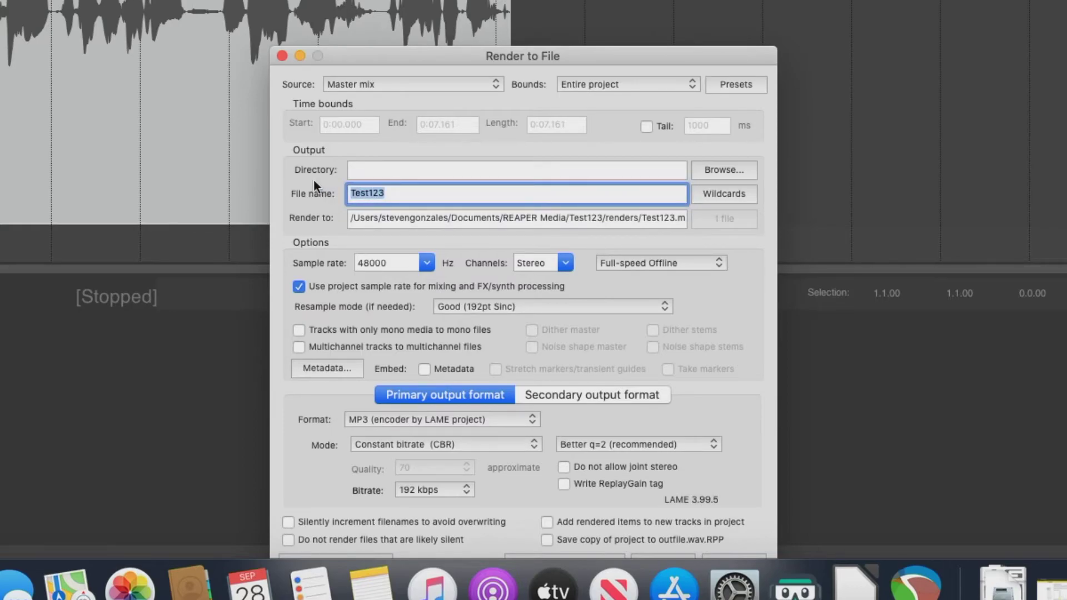
{"action": "key", "text": "BackSpace"}
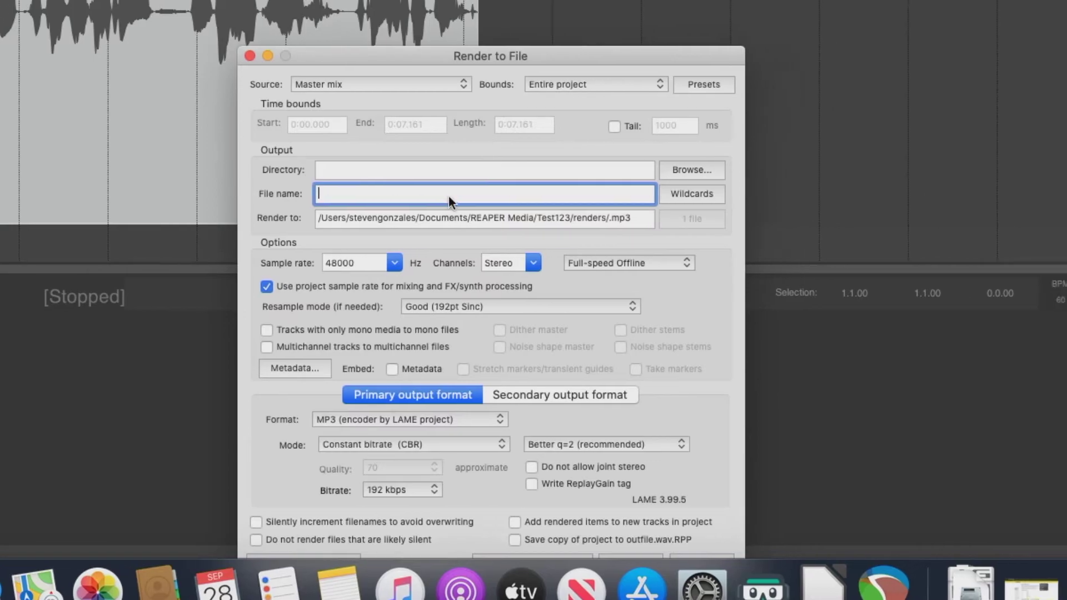
- Build the render file name from the wildcards $project, an underscore, and $author
{"action": "left_click", "coordinate": [613, 193]}
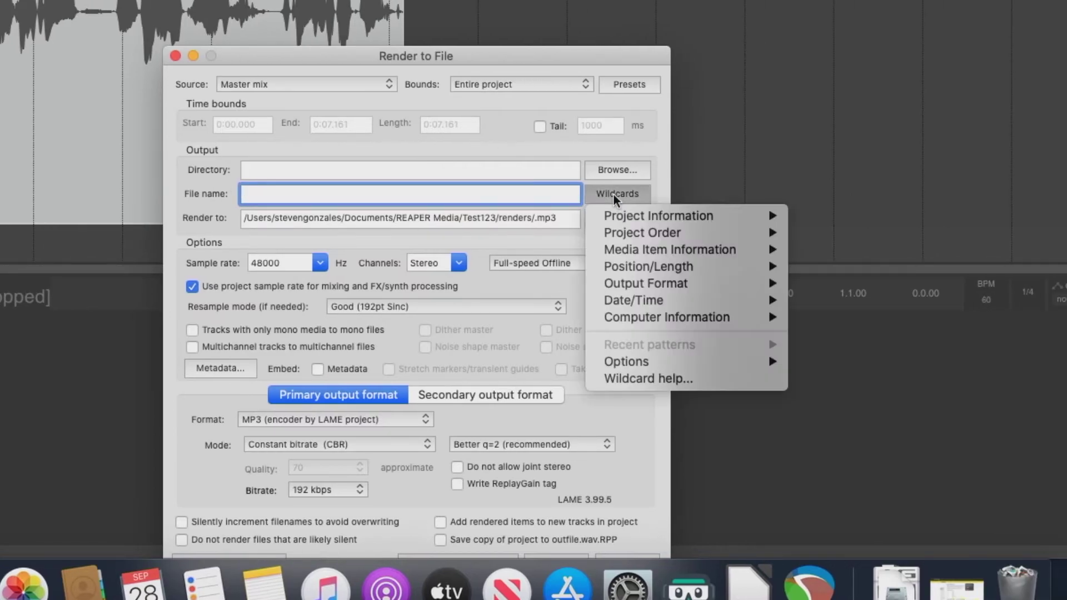
{"action": "mouse_move", "coordinate": [675, 215]}
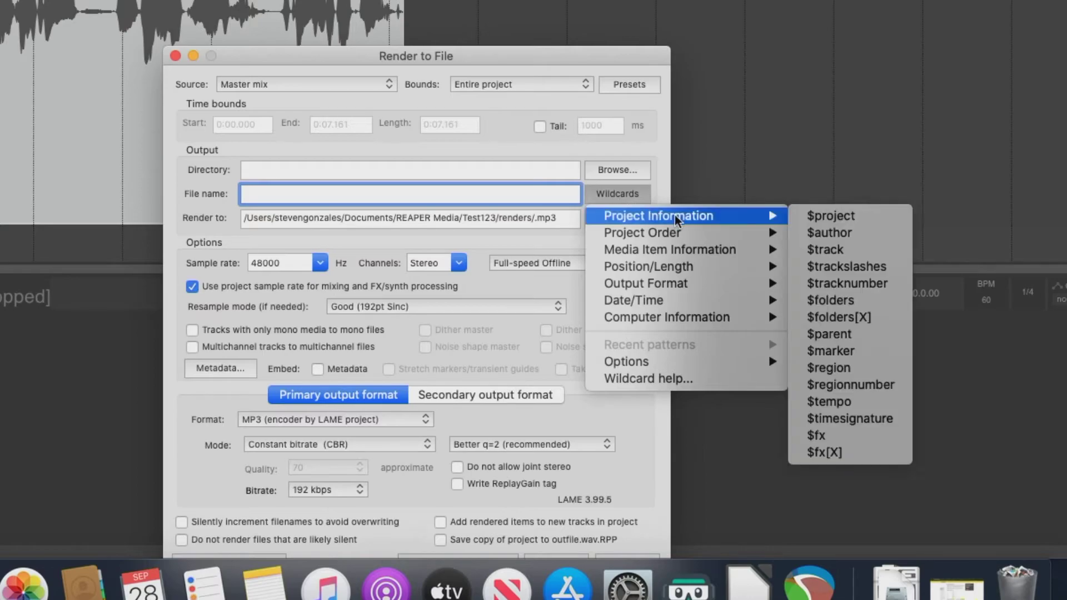
{"action": "left_click", "coordinate": [828, 216]}
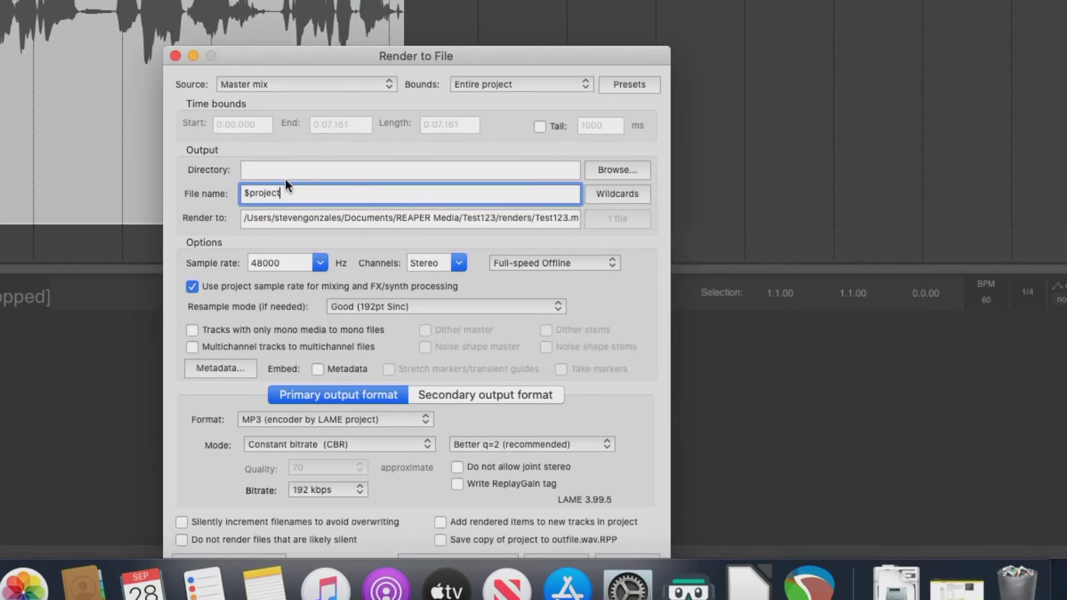
{"action": "left_click_drag", "start_coordinate": [555, 216], "coordinate": [591, 217]}
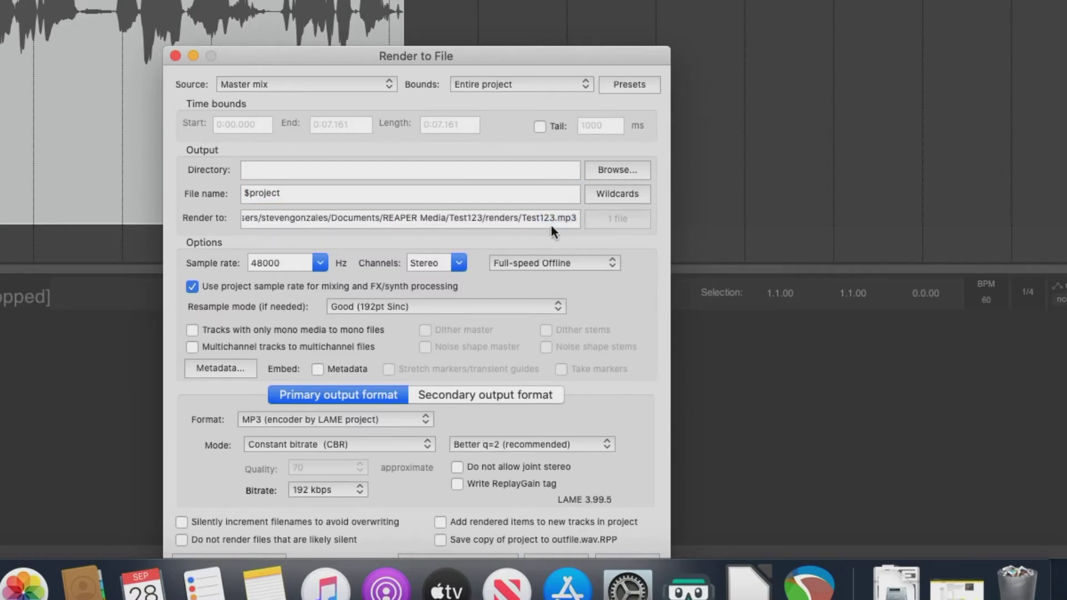
{"action": "left_click", "coordinate": [362, 195]}
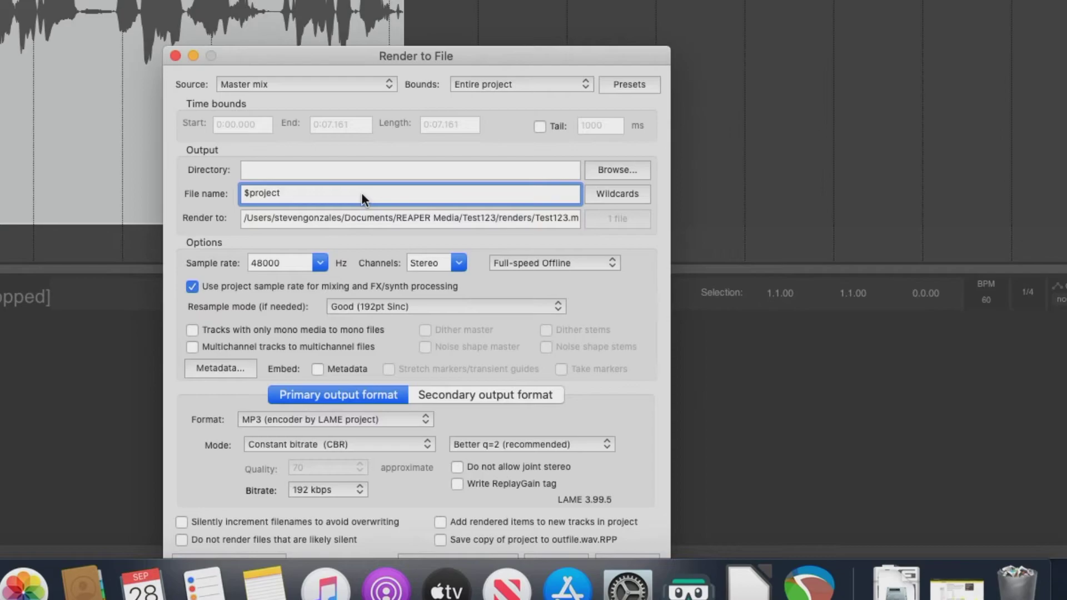
{"action": "type", "text": "_"}
{"action": "left_click", "coordinate": [619, 195]}
{"action": "mouse_move", "coordinate": [721, 218]}
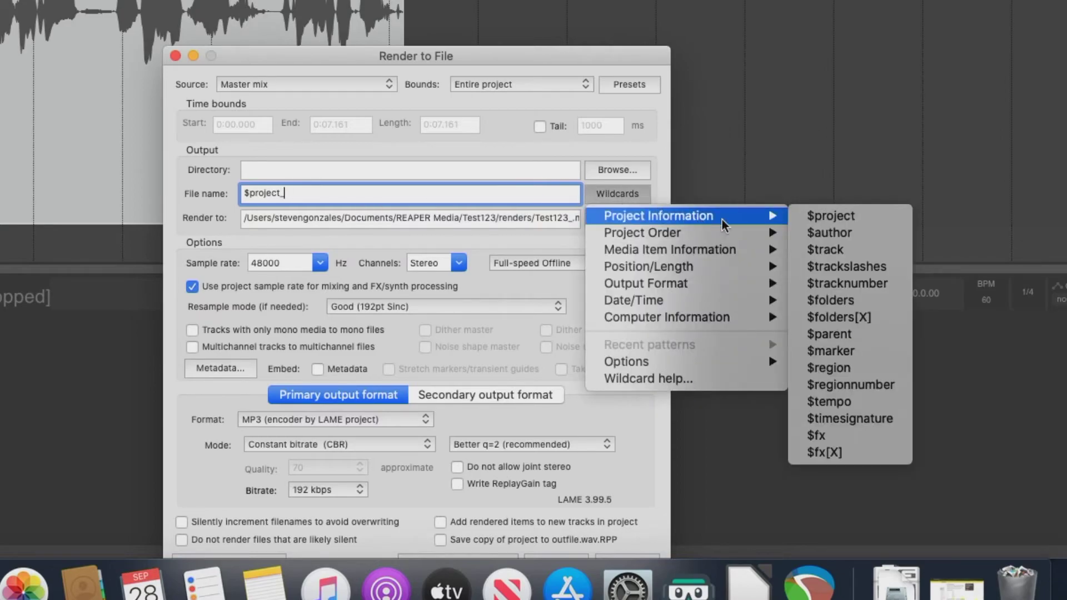
{"action": "left_click", "coordinate": [851, 232]}
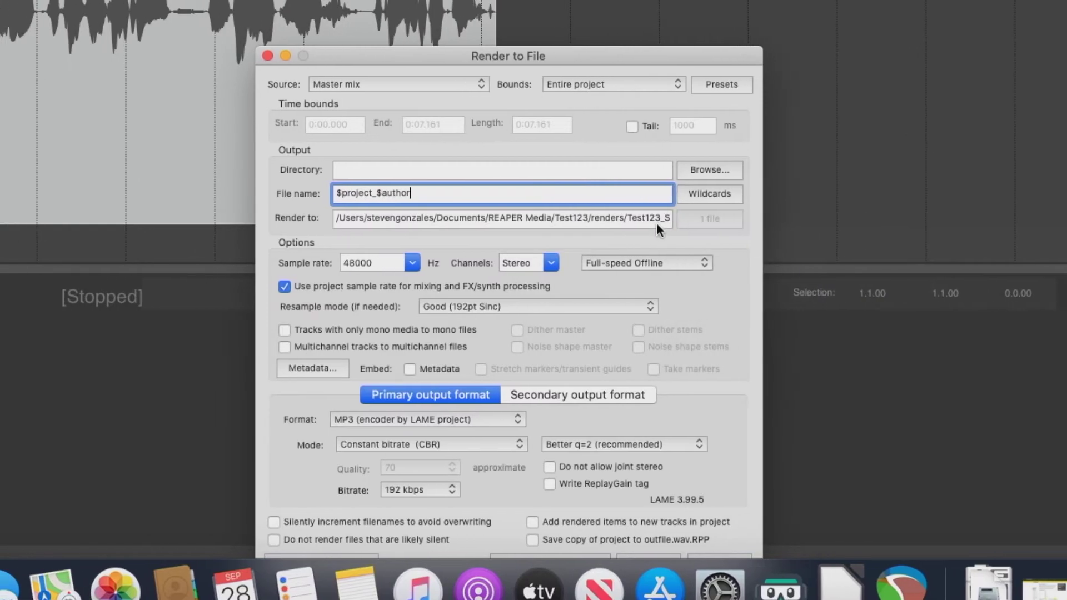
{"action": "left_click_drag", "start_coordinate": [699, 219], "coordinate": [733, 219]}
{"action": "left_click", "coordinate": [608, 222]}
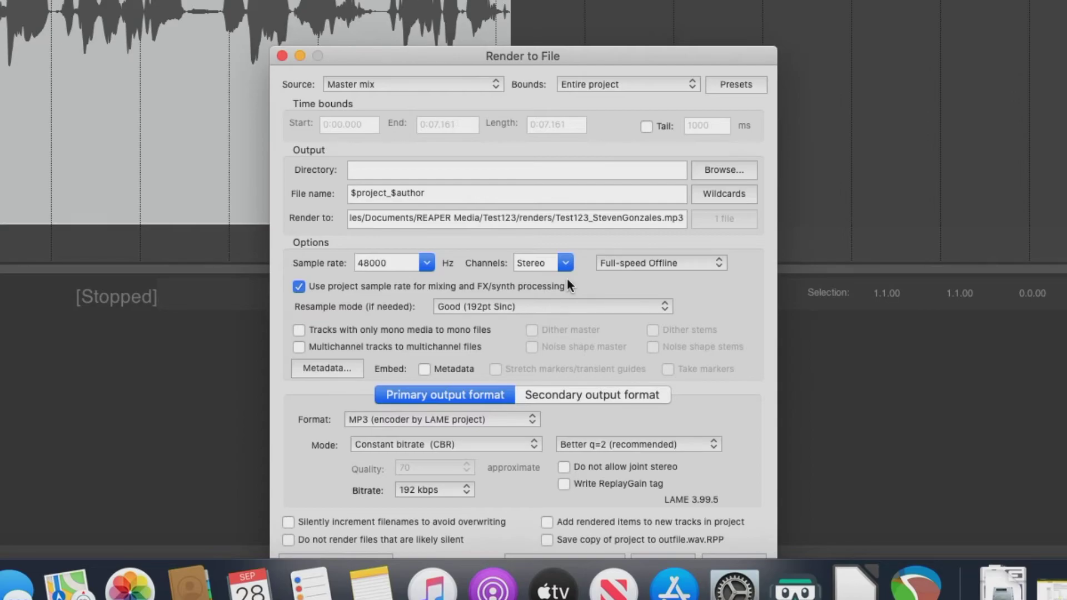
- Change the render channels from Stereo to Mono
{"action": "left_click", "coordinate": [563, 263]}
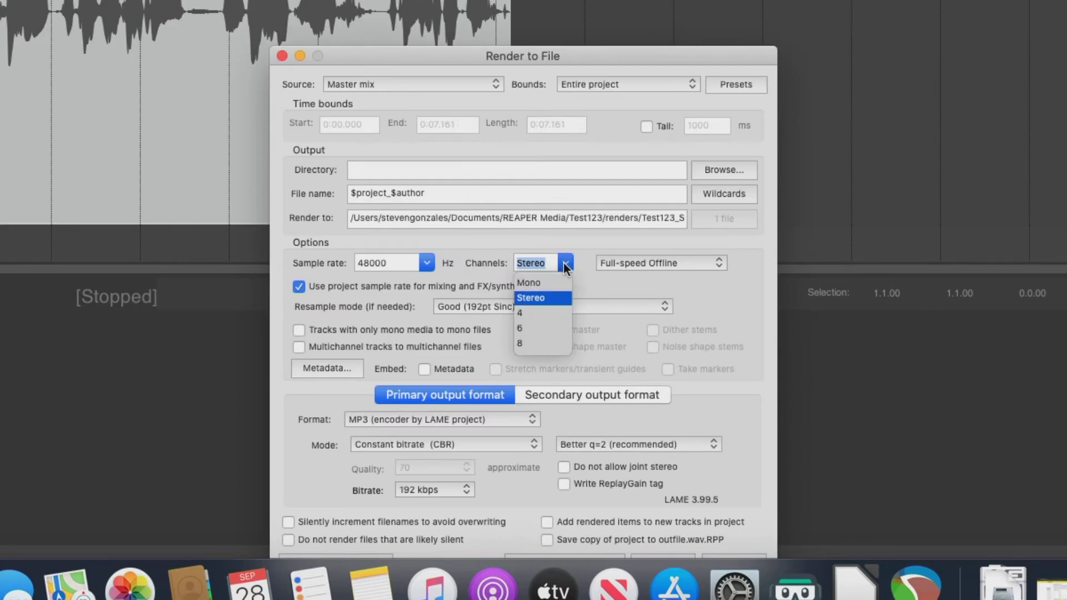
{"action": "left_click", "coordinate": [543, 281]}
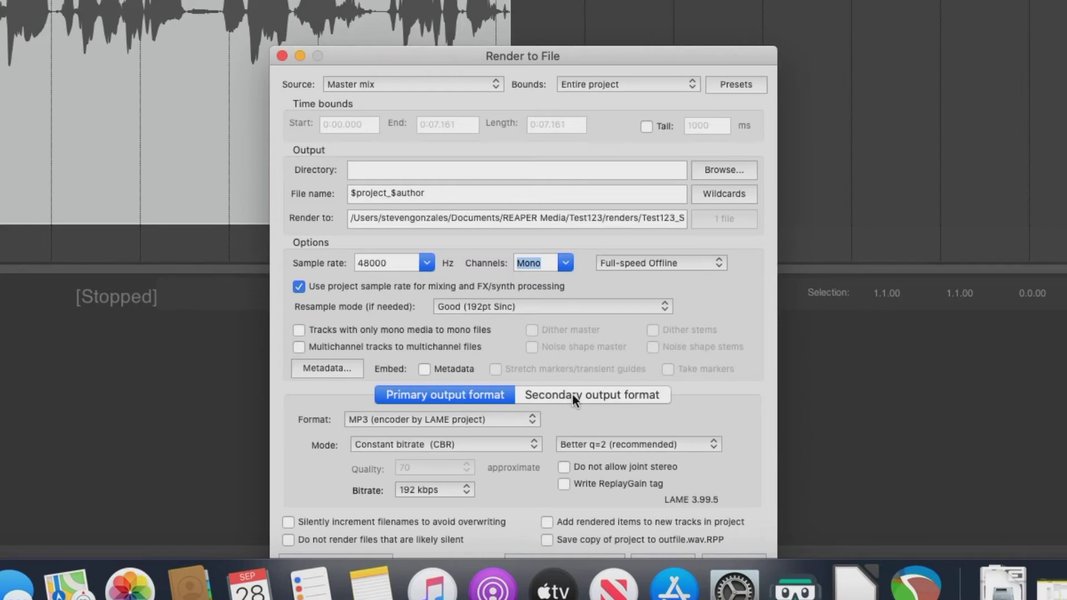
- Switch the primary output to 24 bit PCM WAV with markers and regions excluded
{"action": "left_click", "coordinate": [454, 395]}
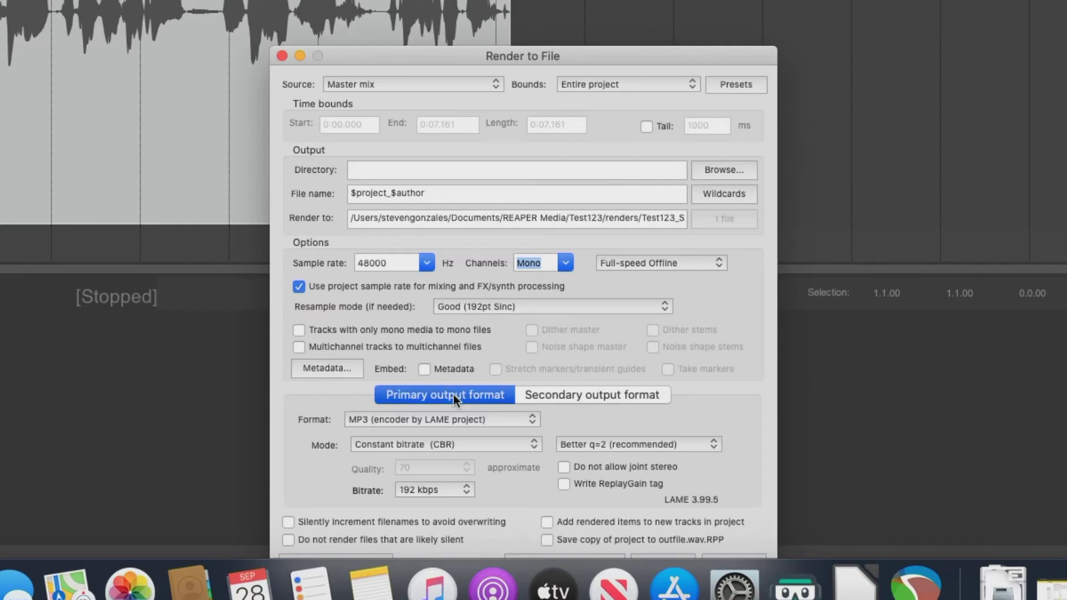
{"action": "left_click", "coordinate": [406, 419]}
{"action": "left_click", "coordinate": [377, 398]}
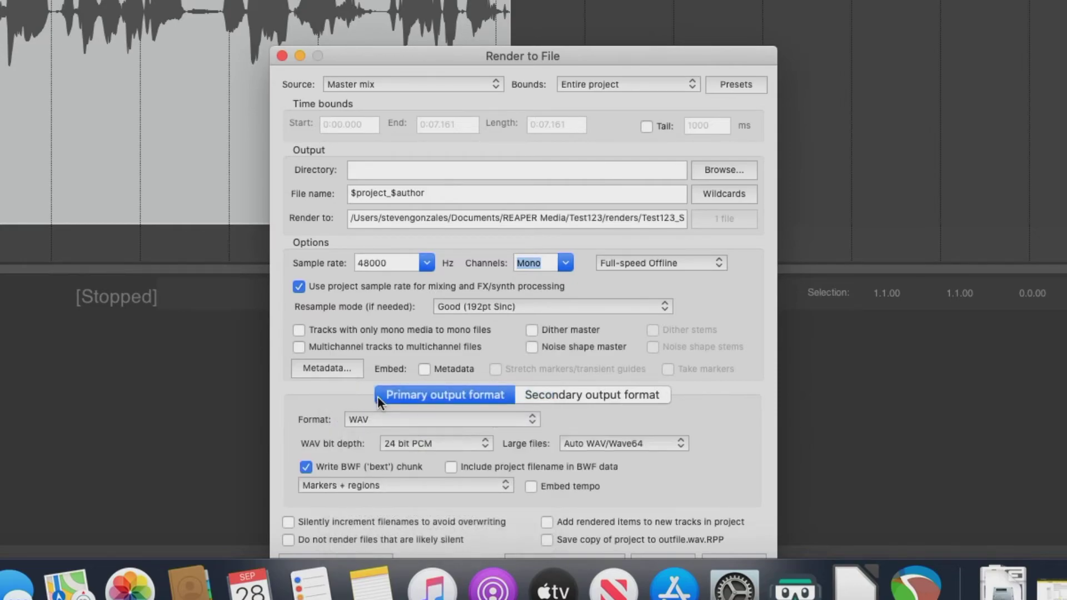
{"action": "left_click", "coordinate": [418, 442]}
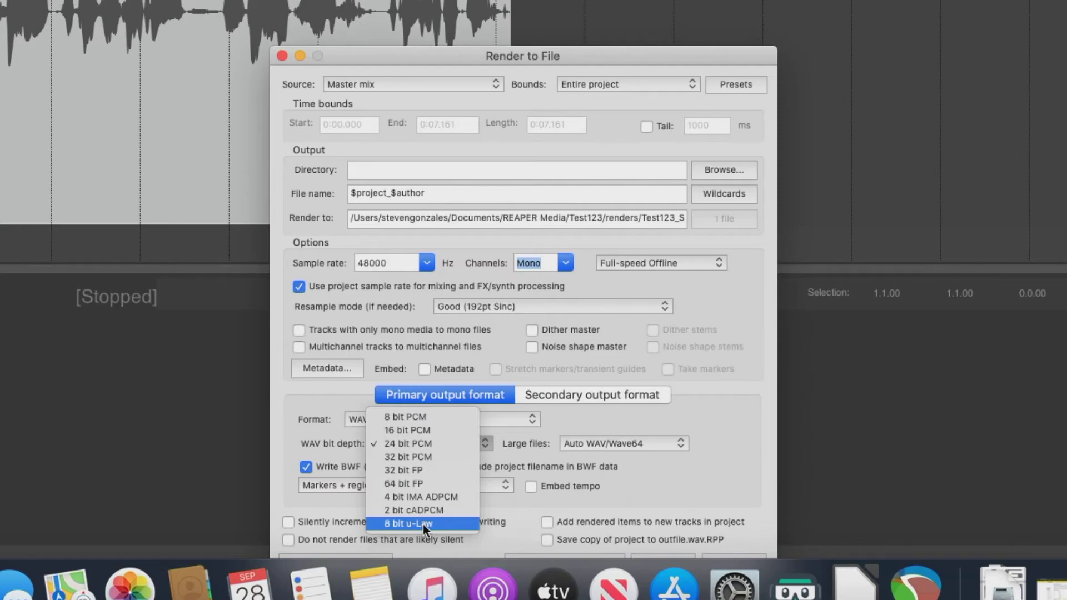
{"action": "left_click", "coordinate": [408, 443]}
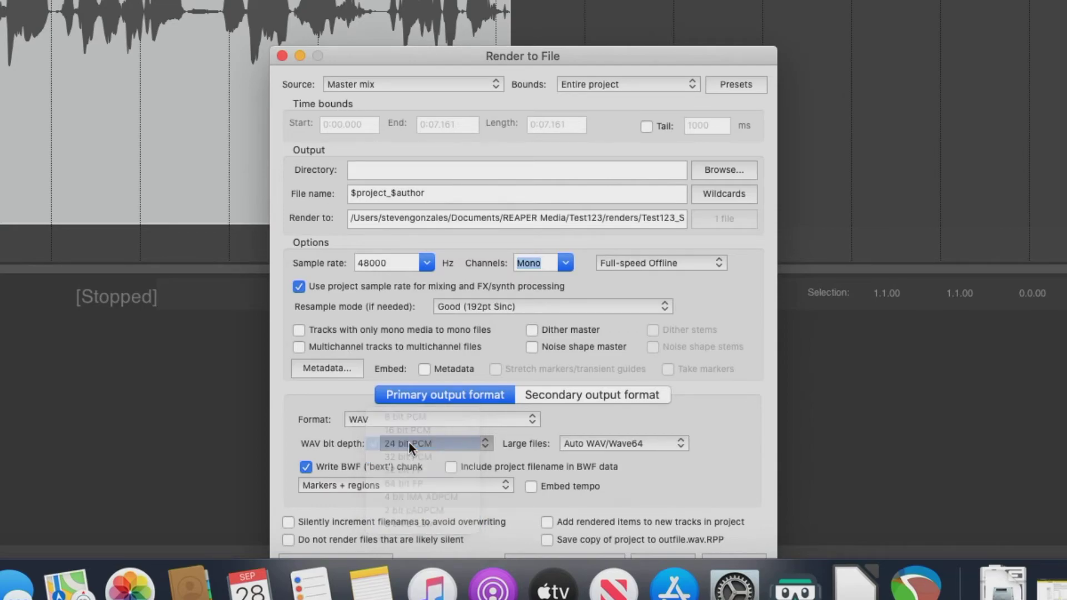
{"action": "left_click", "coordinate": [341, 489]}
{"action": "left_click", "coordinate": [355, 472]}
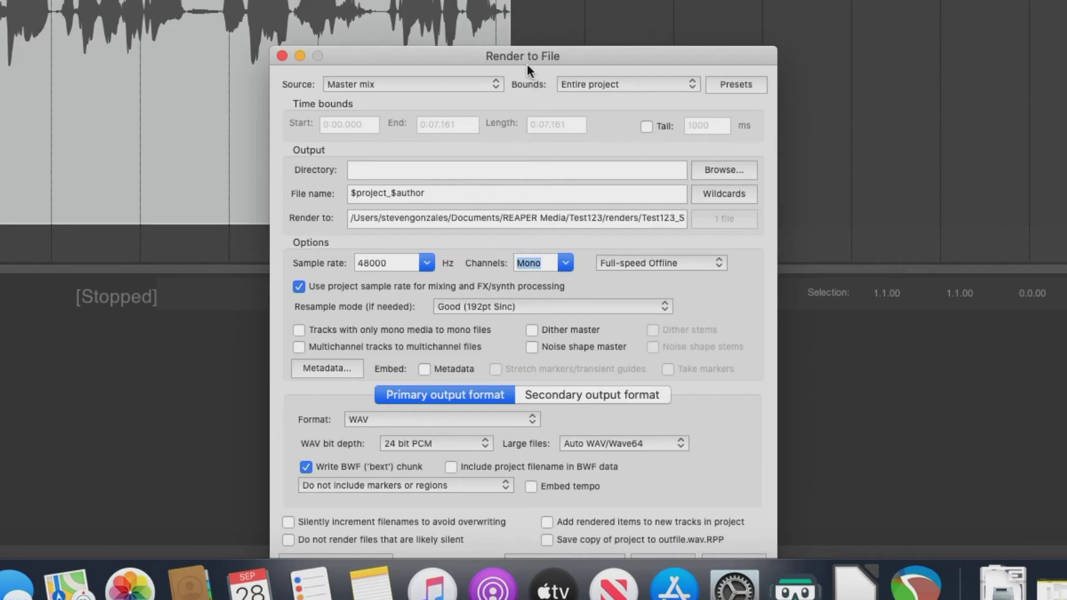
{"action": "left_click_drag", "start_coordinate": [525, 56], "coordinate": [524, 44]}
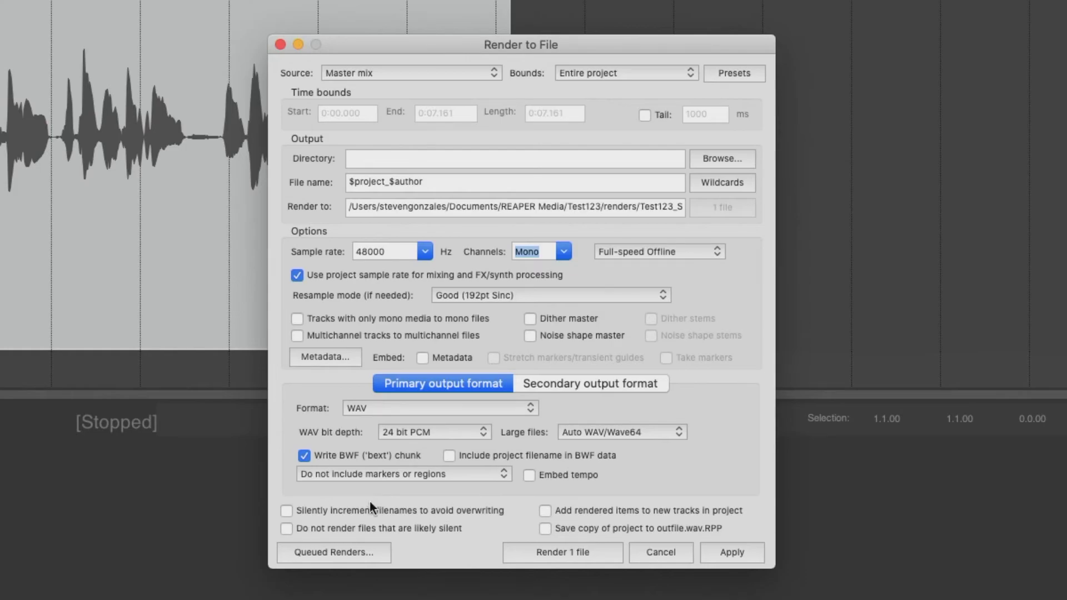
- Set the secondary output format to MP3 with the LAME encoder
{"action": "left_click", "coordinate": [569, 382]}
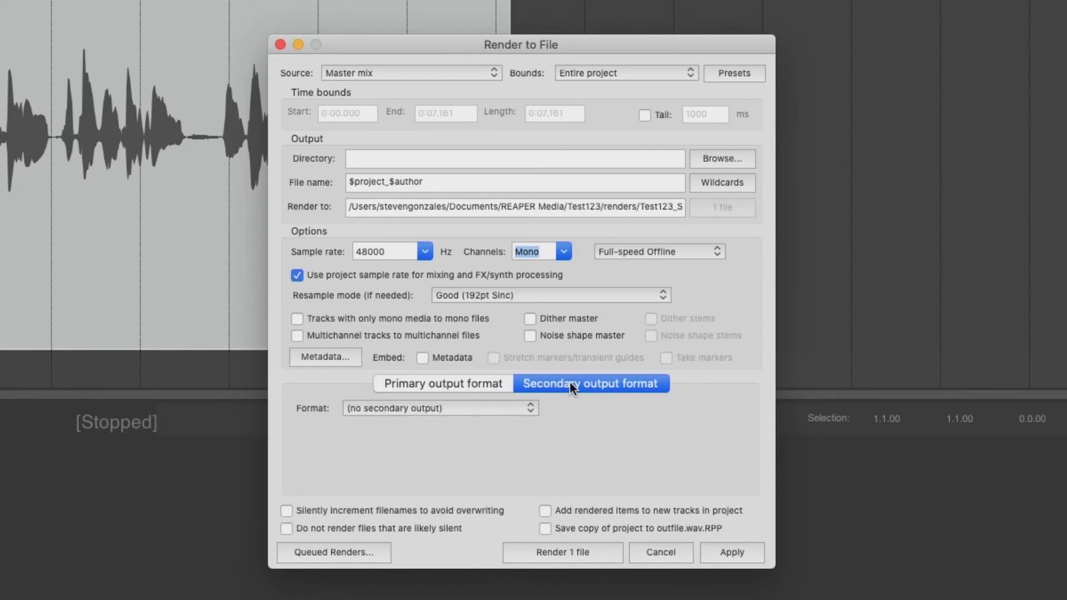
{"action": "left_click", "coordinate": [396, 408]}
{"action": "left_click", "coordinate": [398, 445]}
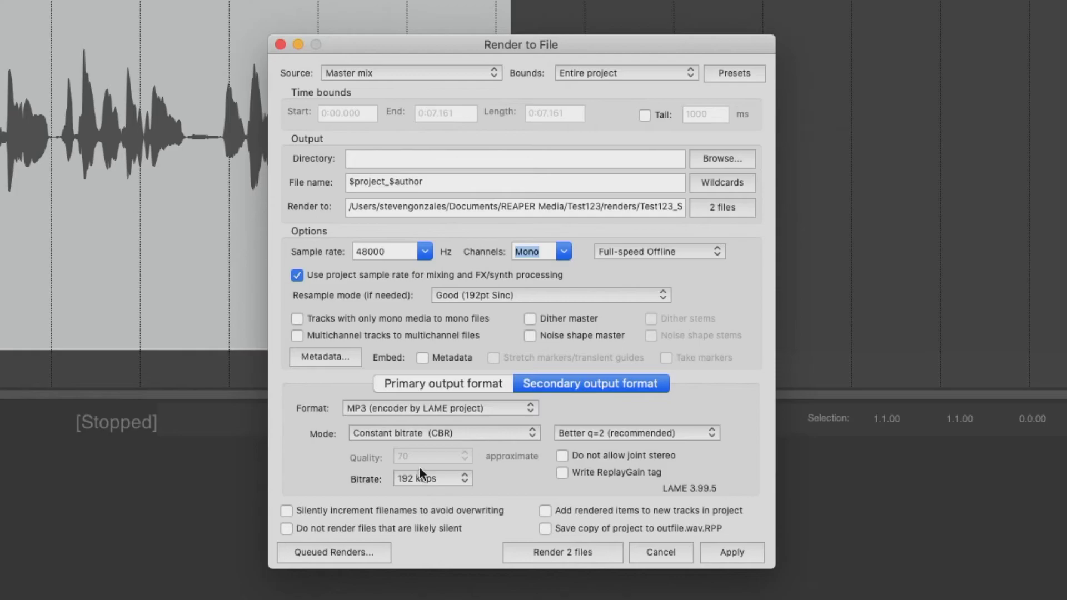
- Check the list of the two files to be rendered and apply the render settings
{"action": "left_click", "coordinate": [724, 208]}
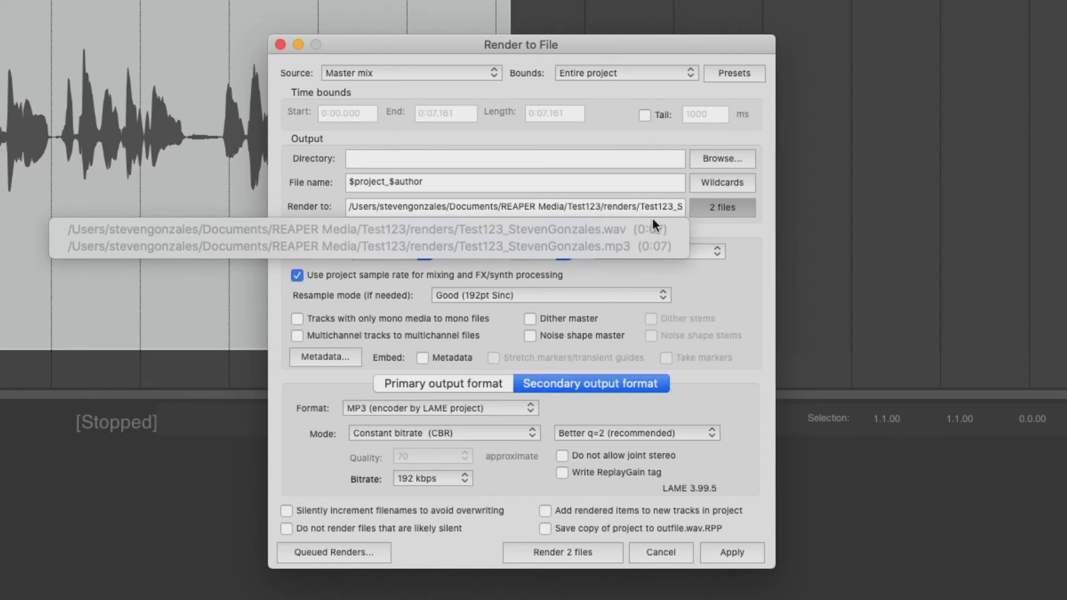
{"action": "left_click", "coordinate": [740, 288]}
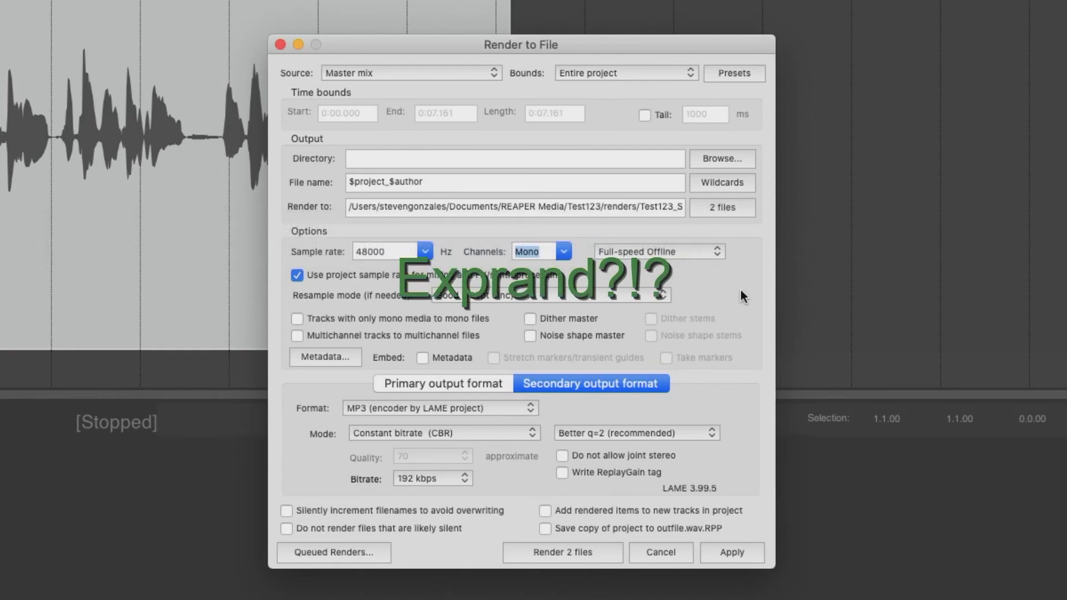
{"action": "left_click", "coordinate": [729, 550]}
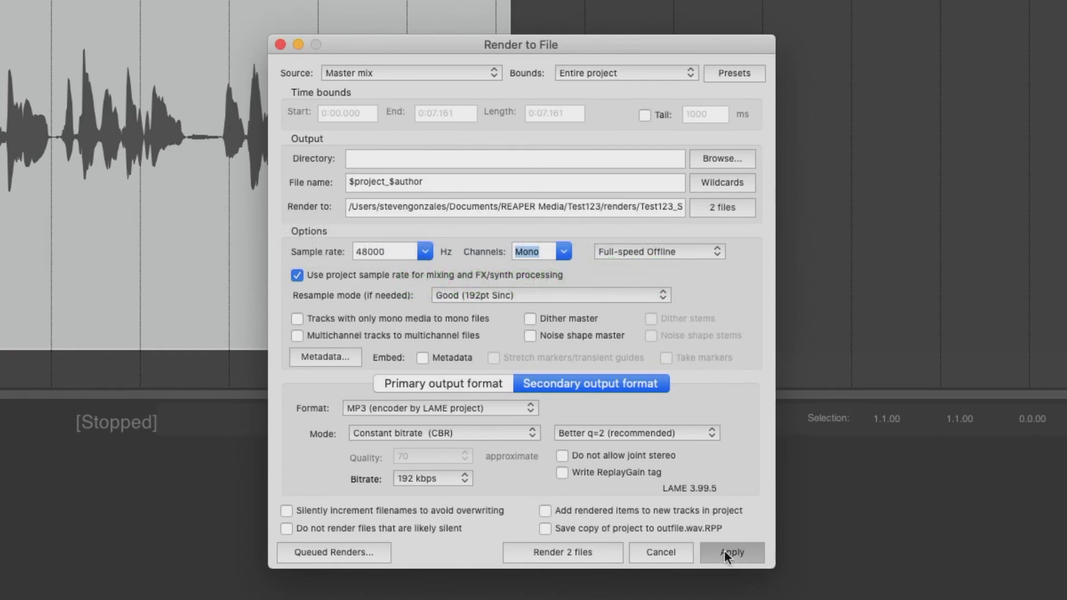
- Render Test123 to its two files, a 24-bit mono WAV and an MP3
{"action": "left_click", "coordinate": [549, 554]}
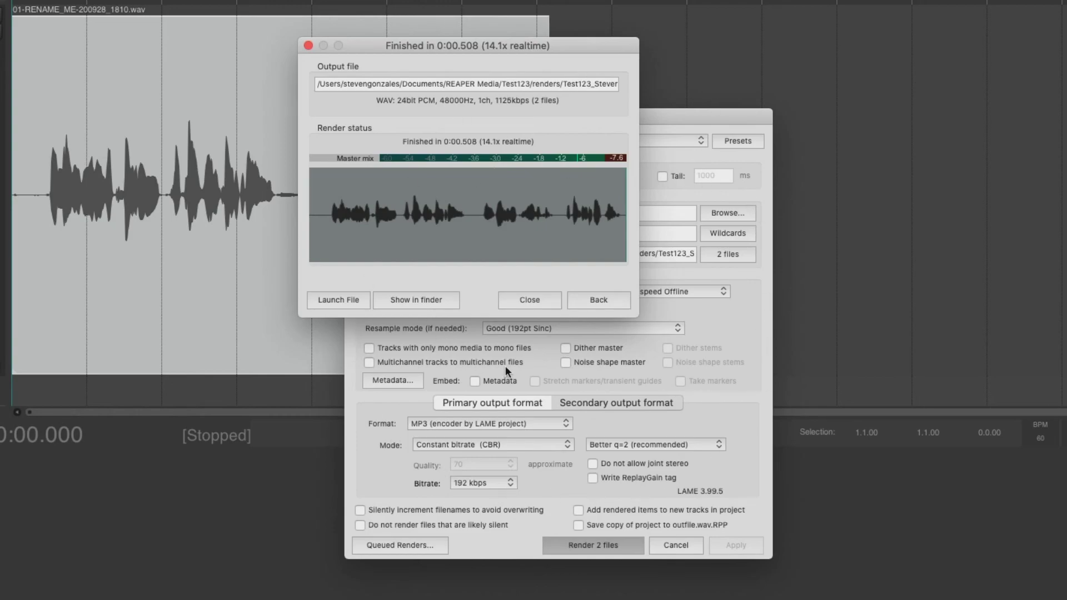
- Close the finished render windows and open the Test123 renders folder in Finder
{"action": "left_click", "coordinate": [534, 300]}
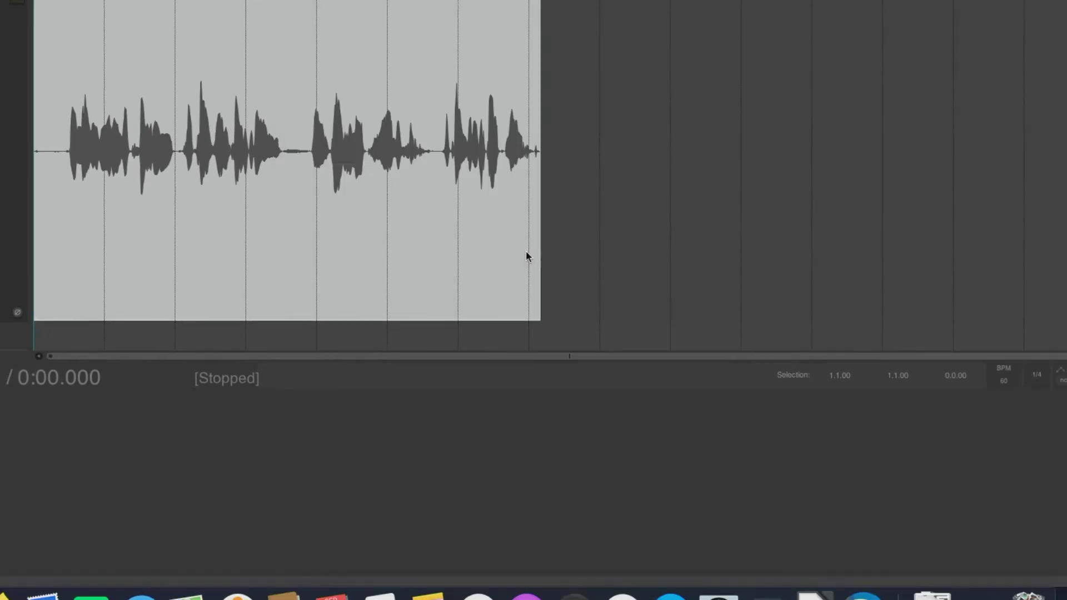
{"action": "left_click", "coordinate": [6, 494]}
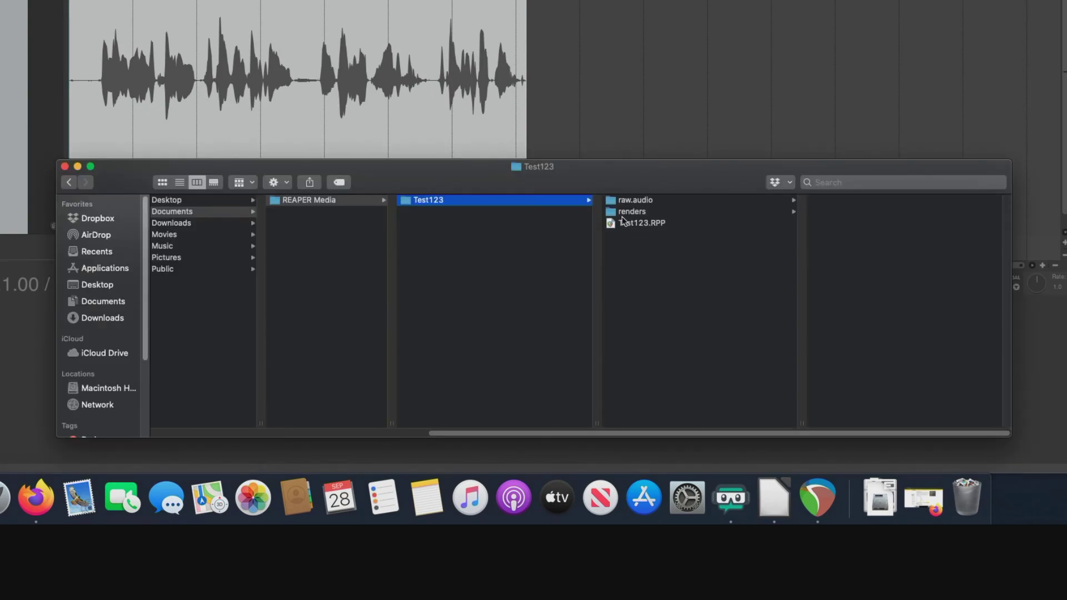
{"action": "left_click", "coordinate": [644, 214]}
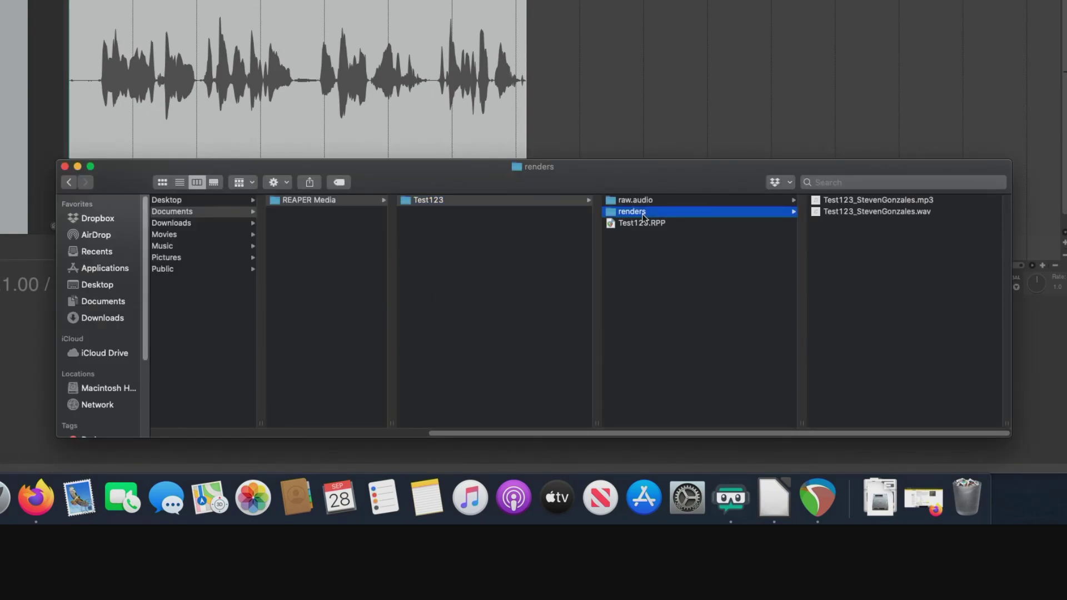
- Preview the rendered MP3 and WAV files, then return to the renders folder
{"action": "left_click", "coordinate": [946, 201]}
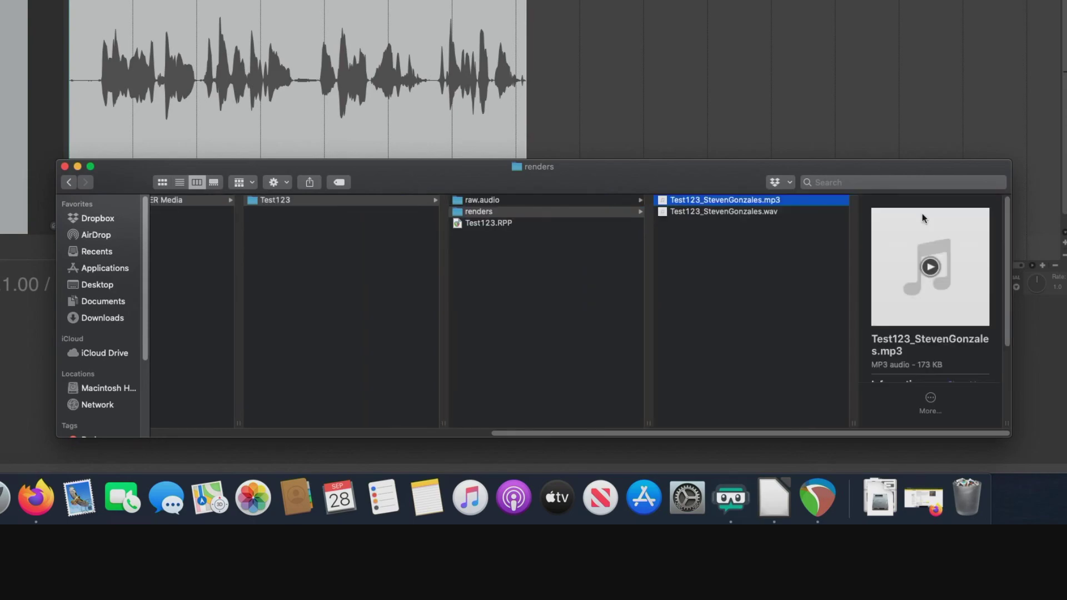
{"action": "left_click", "coordinate": [754, 214]}
{"action": "left_click", "coordinate": [350, 201]}
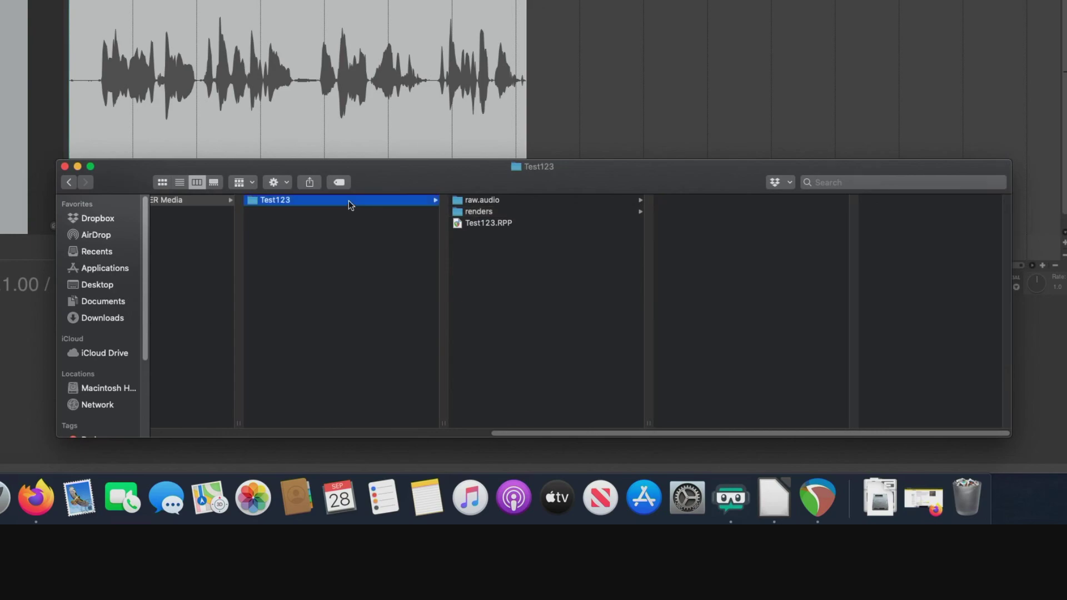
{"action": "left_click", "coordinate": [473, 215]}
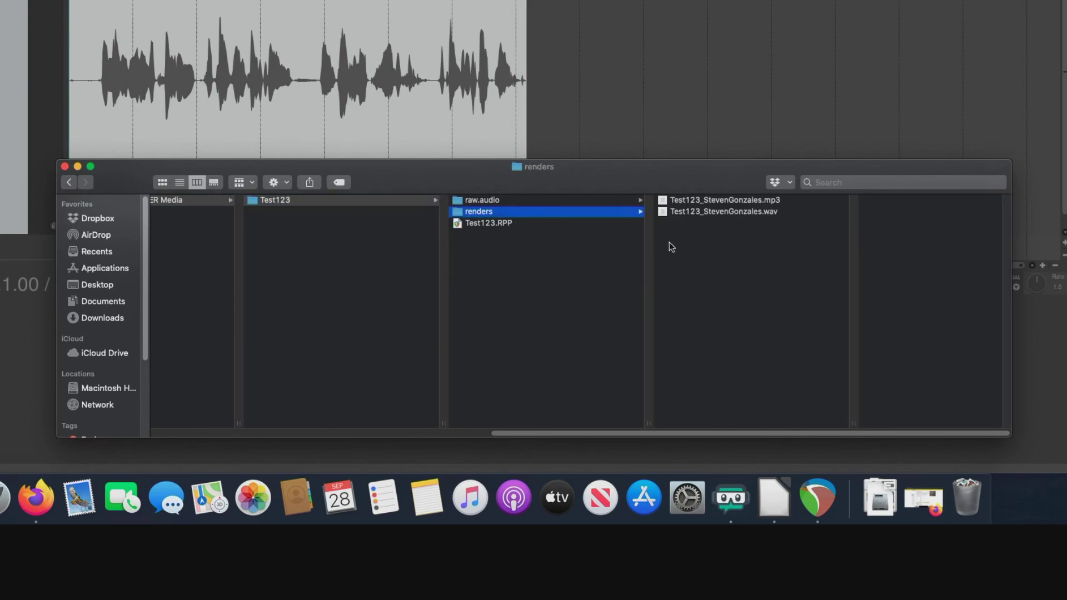